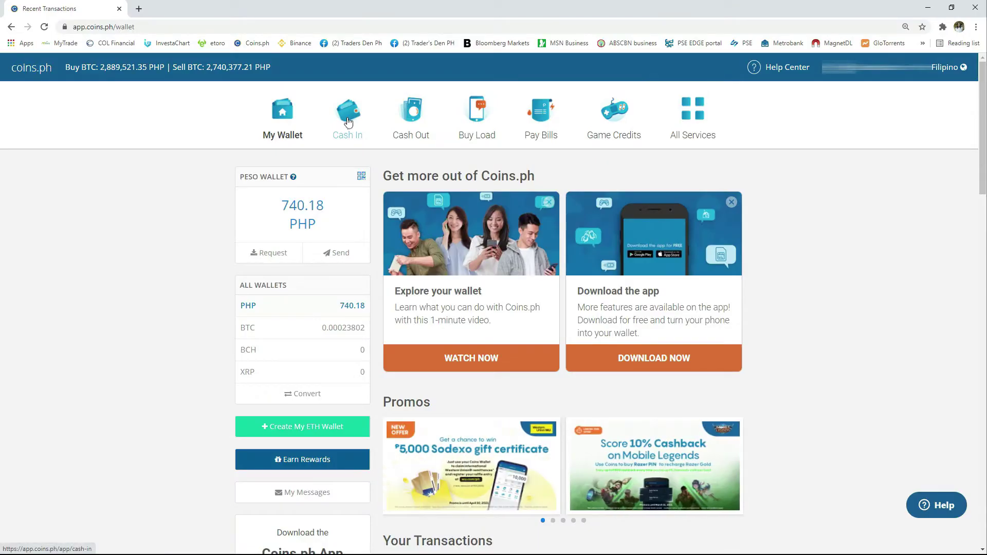
- Open the Cash-In page and look through the E-wallets and Online Bank Transfer providers
{"action": "left_click", "coordinate": [348, 122]}
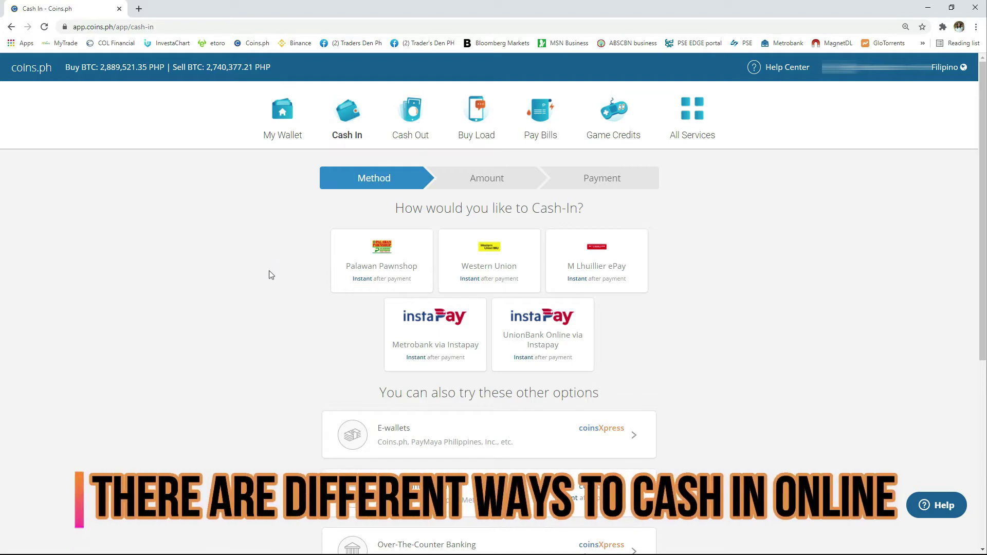
{"action": "scroll", "coordinate": [271, 275], "scroll_direction": "down", "scroll_amount": 1}
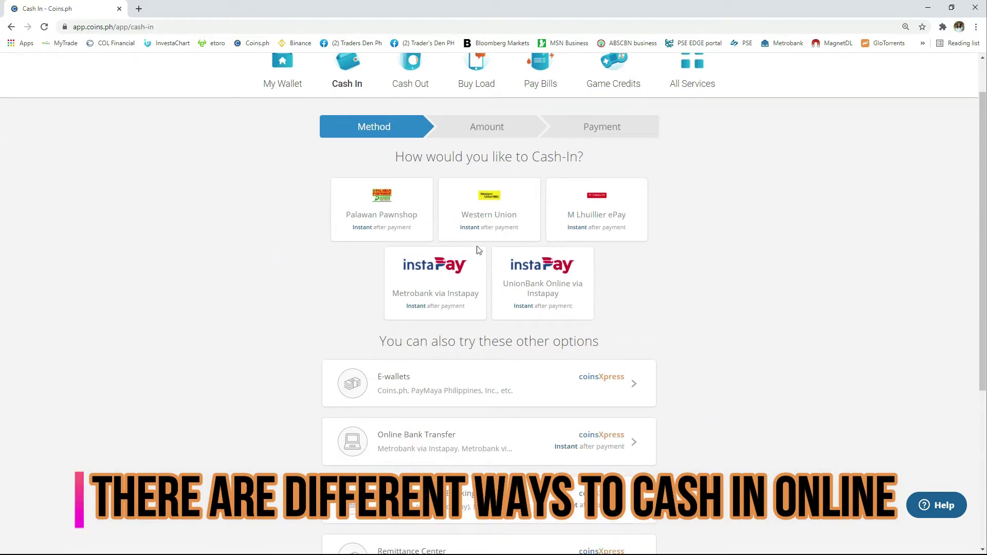
{"action": "scroll", "coordinate": [281, 295], "scroll_direction": "down", "scroll_amount": 1}
{"action": "scroll", "coordinate": [276, 289], "scroll_direction": "down", "scroll_amount": 3}
{"action": "scroll", "coordinate": [277, 289], "scroll_direction": "down", "scroll_amount": 1}
{"action": "scroll", "coordinate": [276, 288], "scroll_direction": "down", "scroll_amount": 1}
{"action": "scroll", "coordinate": [276, 288], "scroll_direction": "up", "scroll_amount": 1}
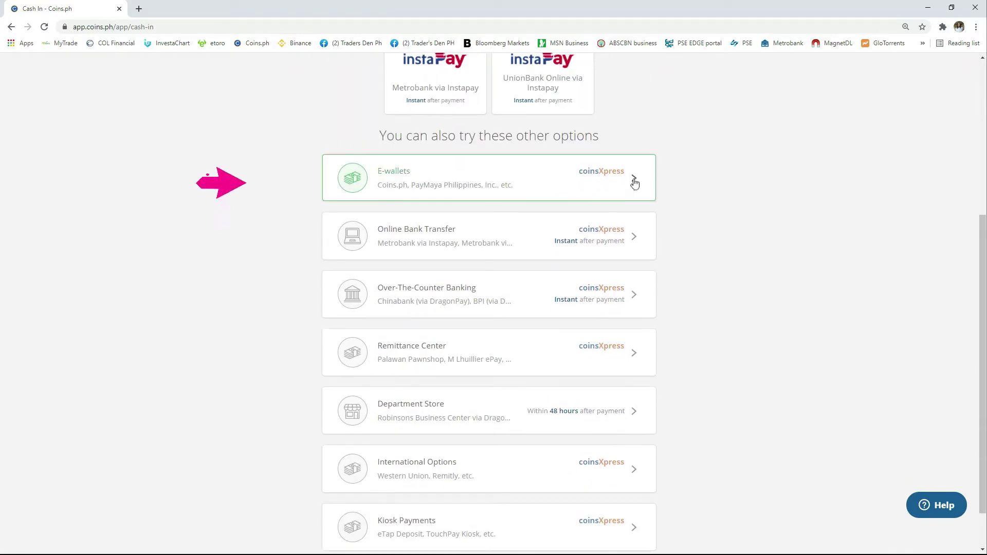
{"action": "left_click", "coordinate": [634, 180]}
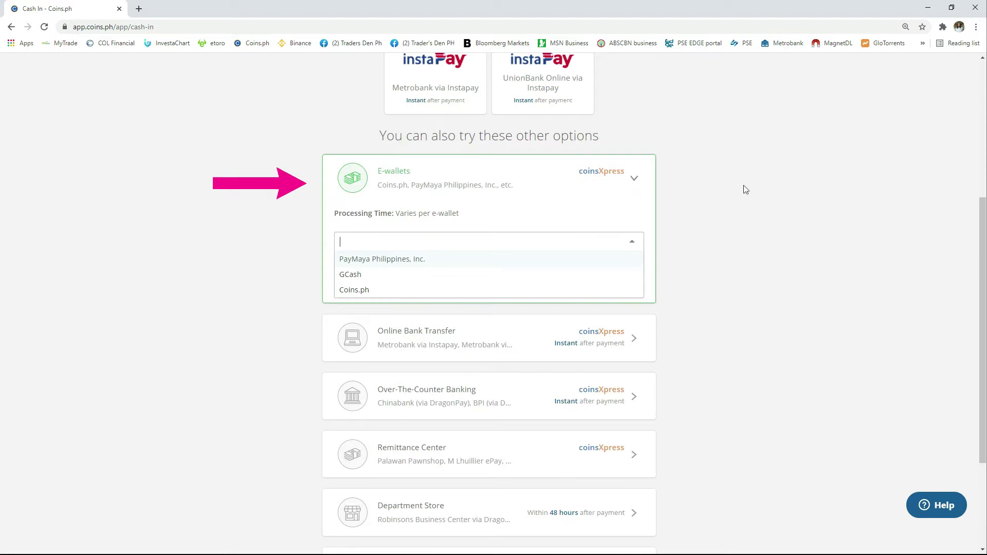
{"action": "left_click", "coordinate": [724, 205]}
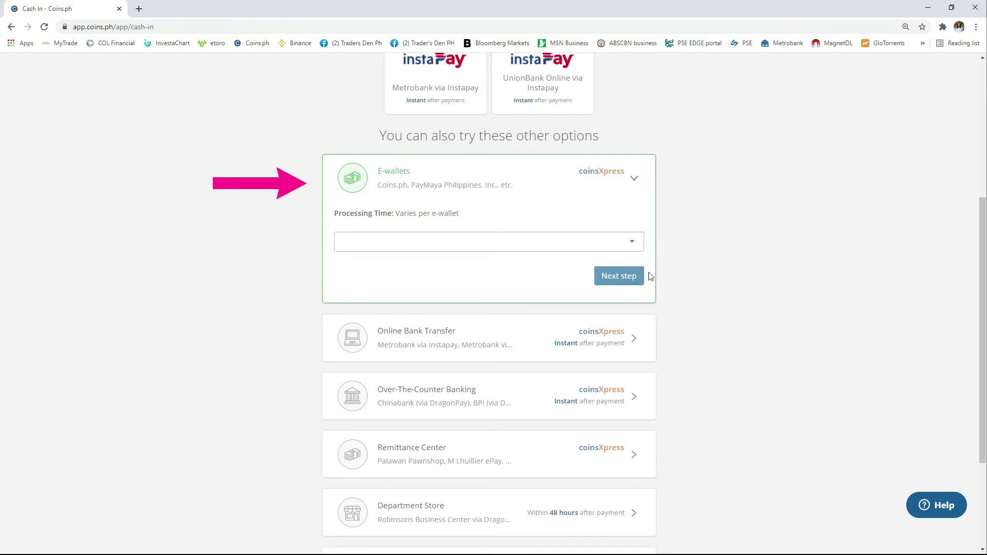
{"action": "left_click", "coordinate": [633, 338]}
{"action": "left_click", "coordinate": [493, 300]}
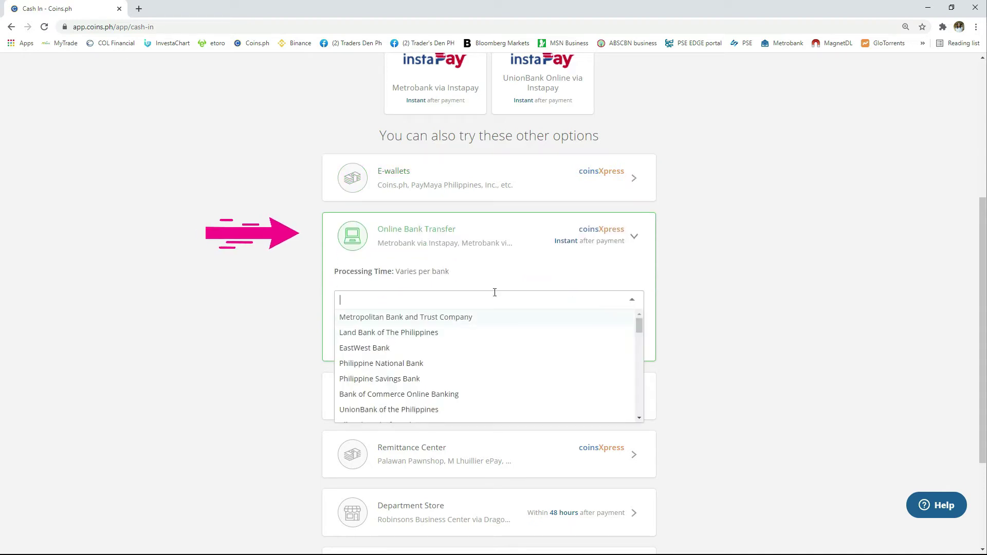
{"action": "left_click", "coordinate": [679, 399]}
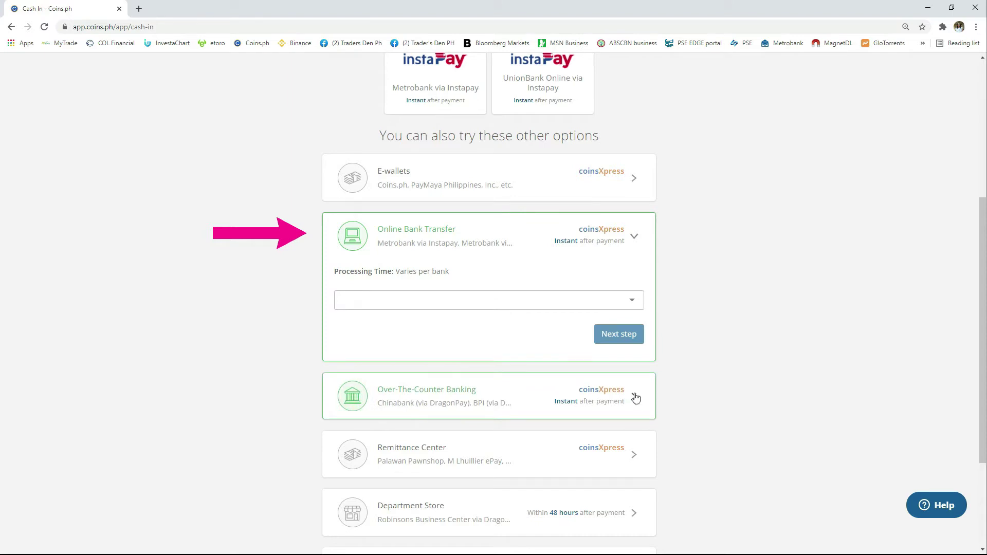
- Browse the Over-The-Counter, Remittance Center, Department Store, International and Kiosk cash-in options
{"action": "scroll", "coordinate": [646, 392], "scroll_direction": "down", "scroll_amount": 1}
{"action": "left_click", "coordinate": [636, 347]}
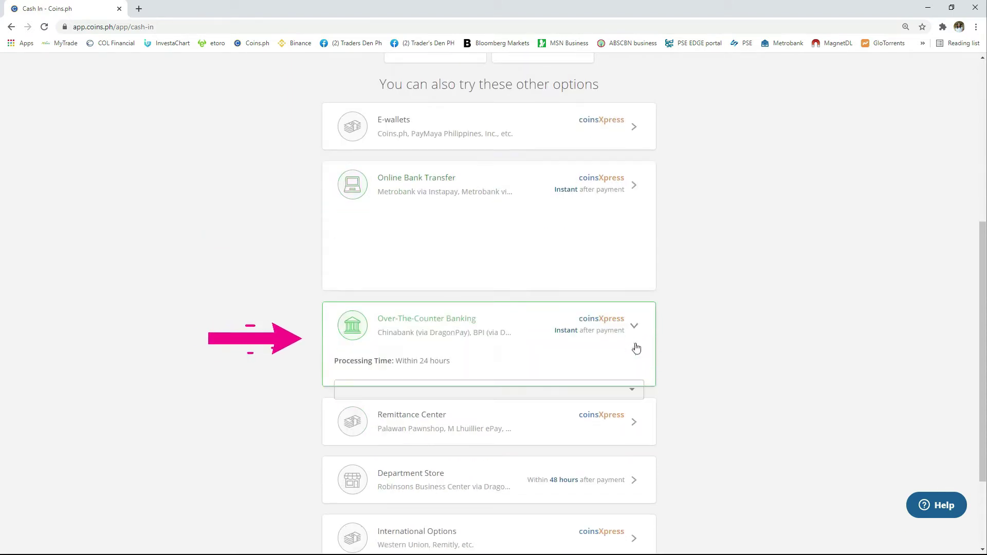
{"action": "left_click", "coordinate": [711, 368]}
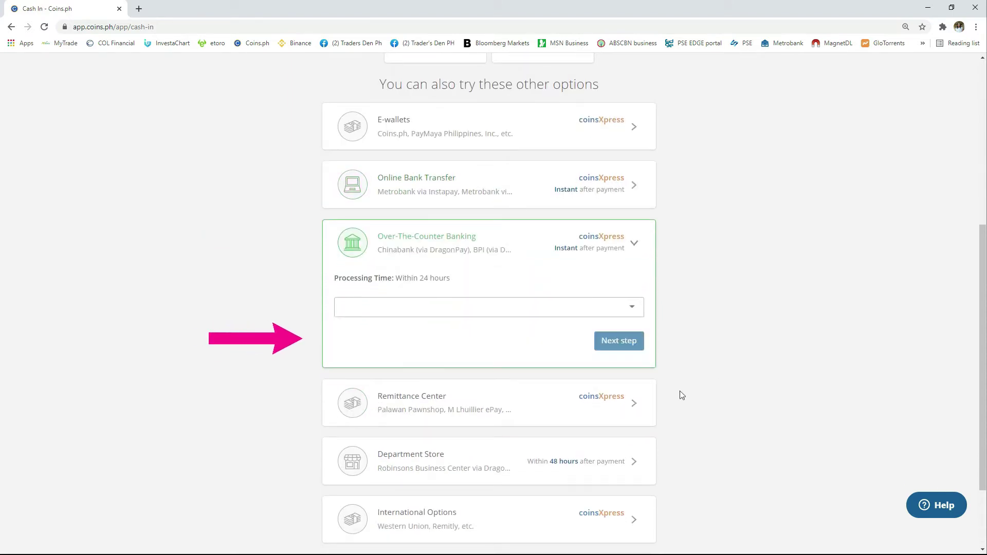
{"action": "left_click", "coordinate": [638, 408]}
{"action": "scroll", "coordinate": [719, 362], "scroll_direction": "down", "scroll_amount": 1}
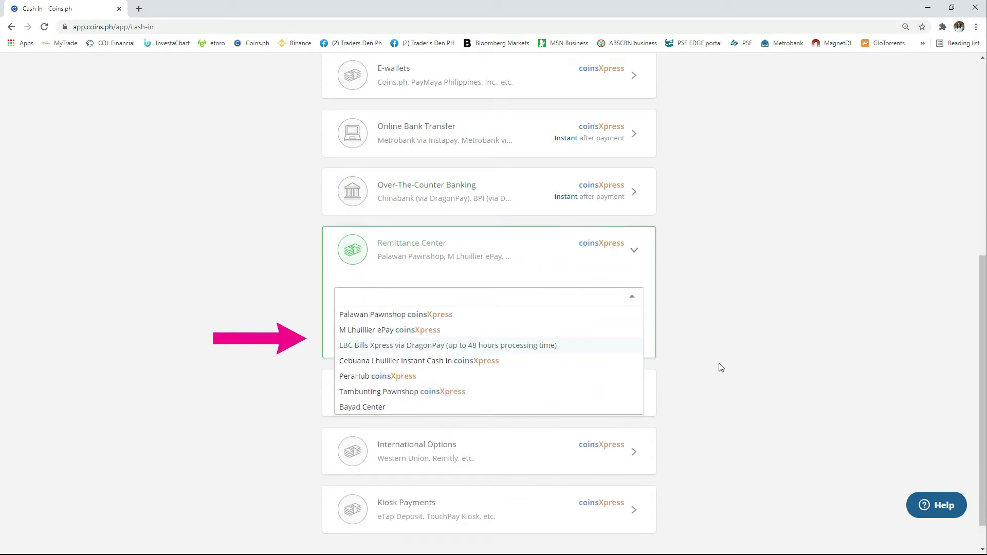
{"action": "left_click", "coordinate": [719, 367]}
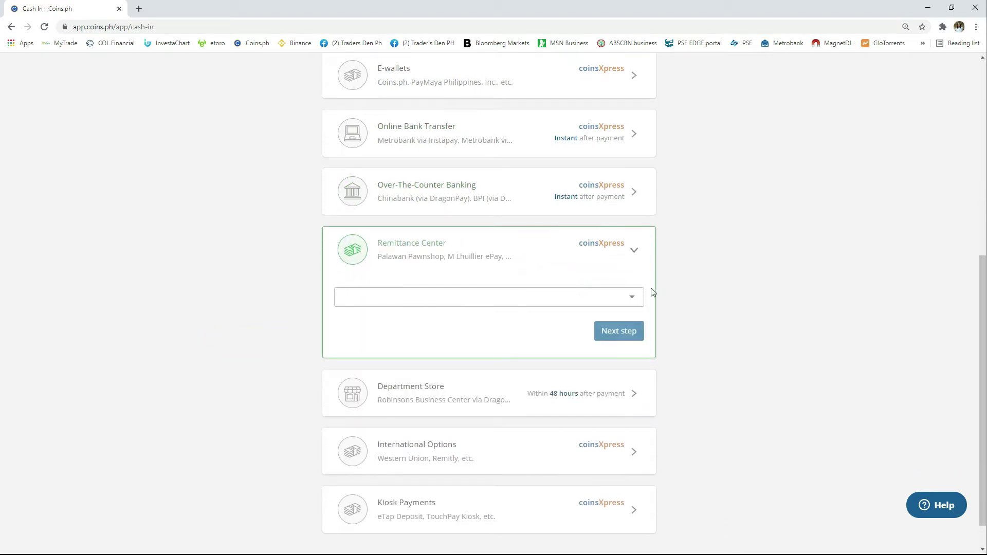
{"action": "left_click", "coordinate": [635, 395]}
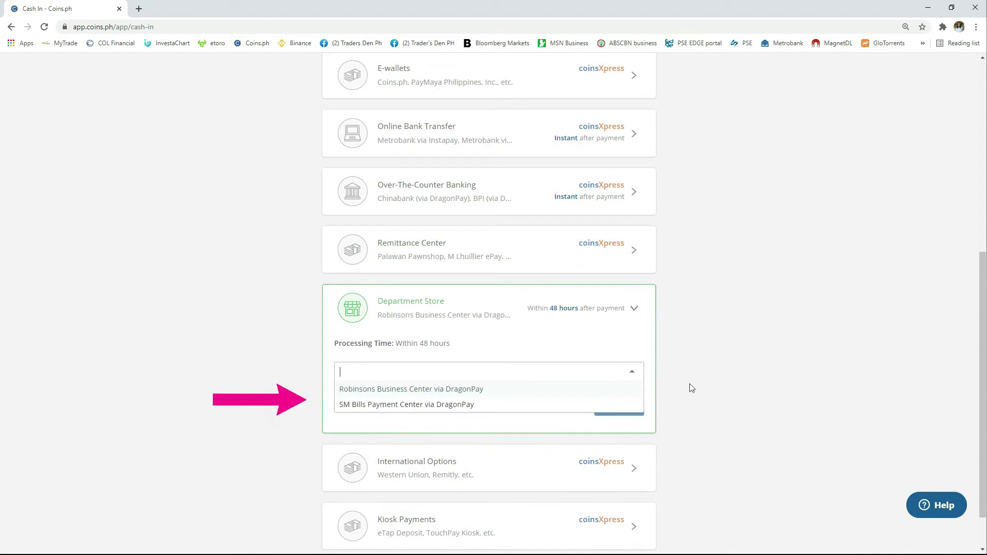
{"action": "scroll", "coordinate": [722, 381], "scroll_direction": "down", "scroll_amount": 1}
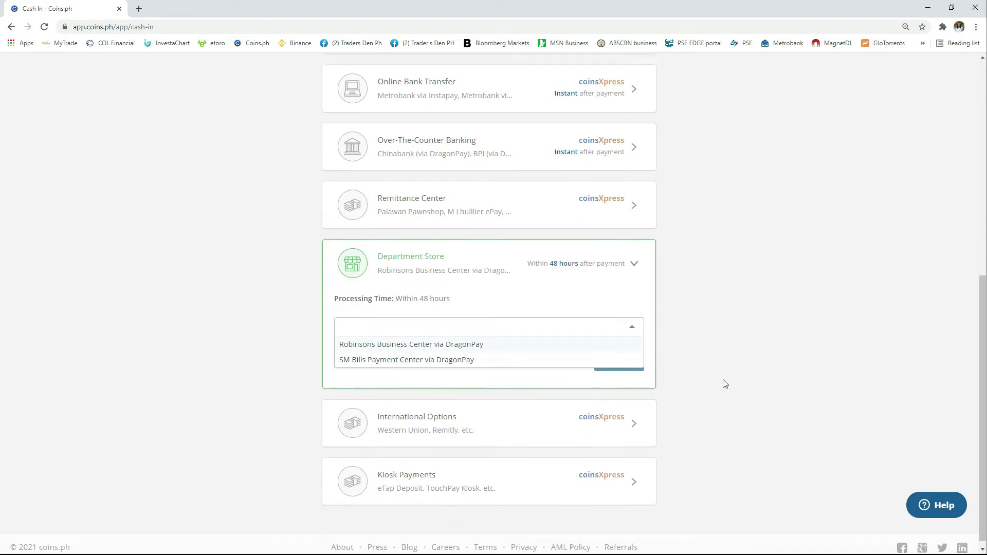
{"action": "left_click", "coordinate": [638, 414]}
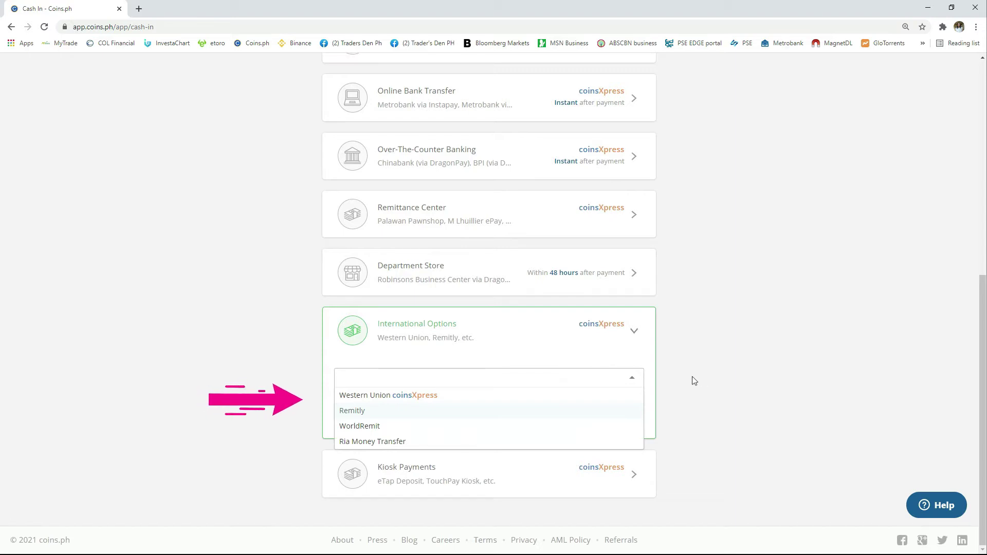
{"action": "left_click", "coordinate": [637, 465]}
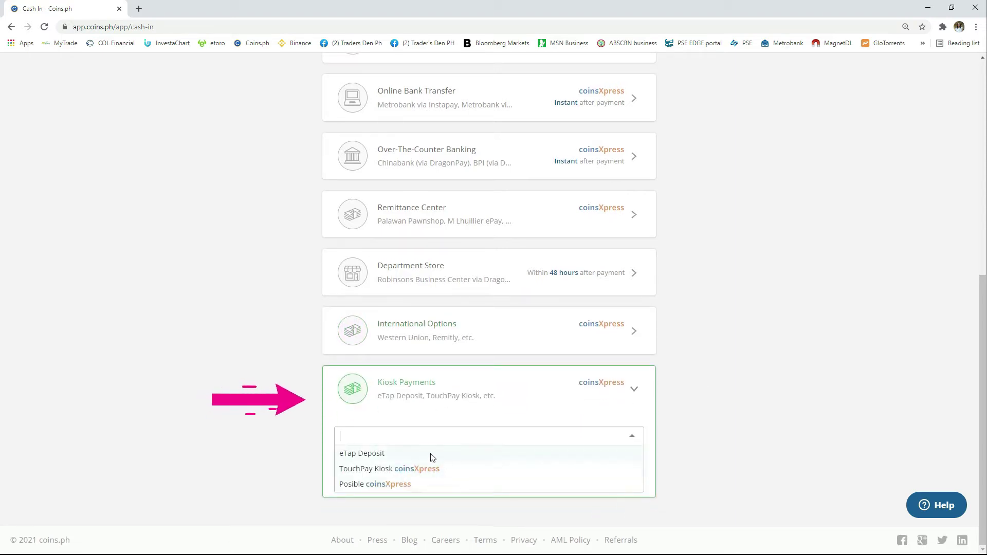
- Expand Remittance Center again to review its providers
{"action": "scroll", "coordinate": [482, 472], "scroll_direction": "up", "scroll_amount": 2}
{"action": "scroll", "coordinate": [482, 472], "scroll_direction": "up", "scroll_amount": 1}
{"action": "scroll", "coordinate": [482, 469], "scroll_direction": "up", "scroll_amount": 3}
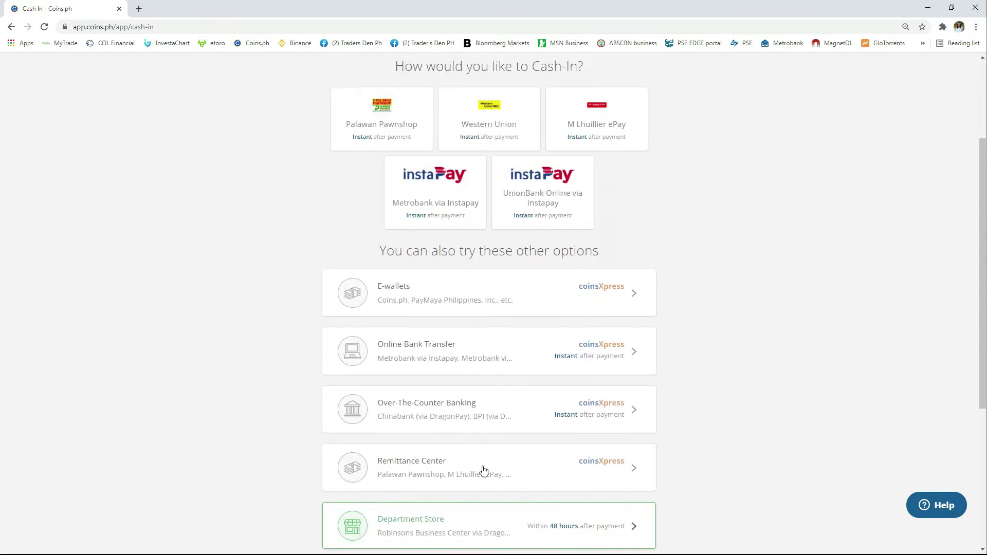
{"action": "scroll", "coordinate": [513, 457], "scroll_direction": "up", "scroll_amount": 2}
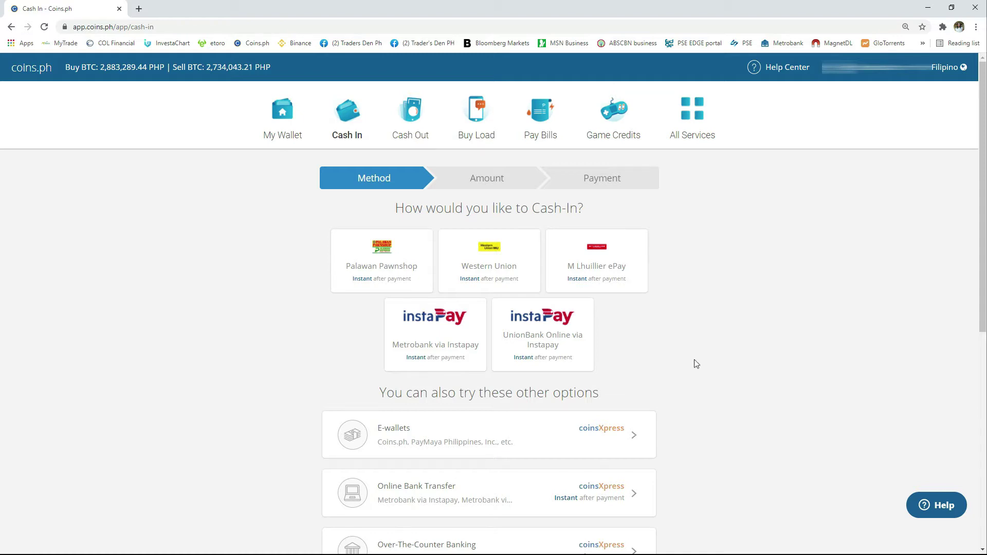
{"action": "scroll", "coordinate": [693, 360], "scroll_direction": "down", "scroll_amount": 2}
{"action": "scroll", "coordinate": [692, 359], "scroll_direction": "down", "scroll_amount": 1}
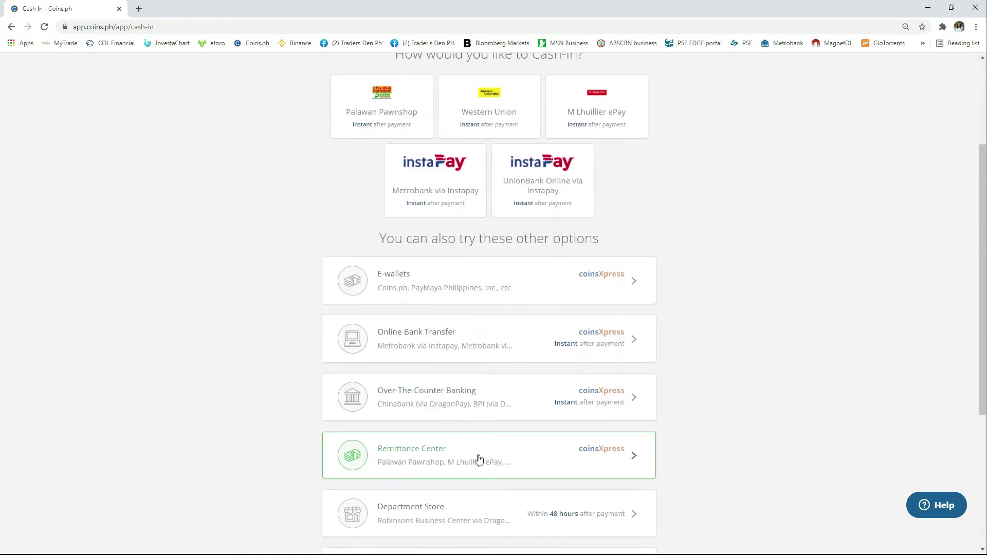
{"action": "left_click", "coordinate": [634, 458]}
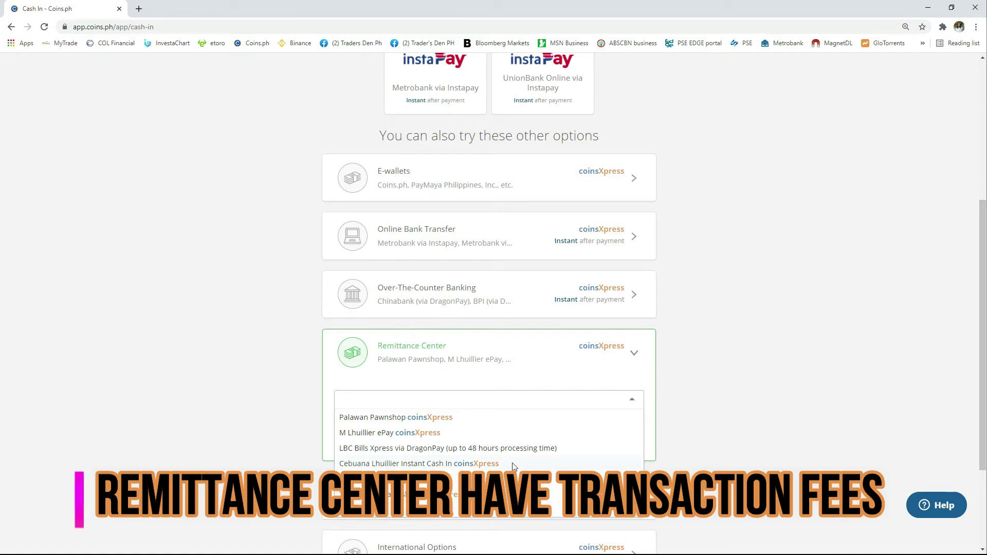
{"action": "scroll", "coordinate": [513, 461], "scroll_direction": "up", "scroll_amount": 5}
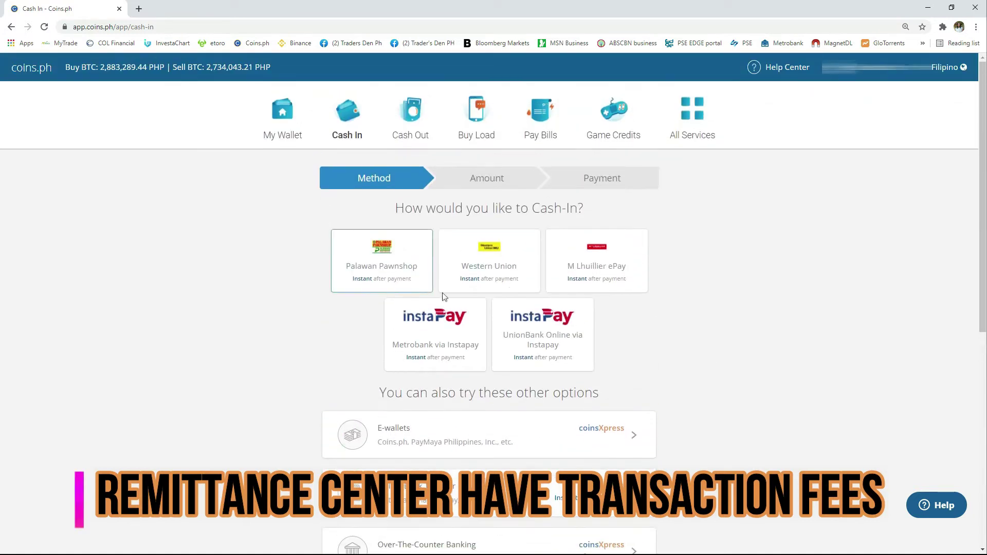
{"action": "scroll", "coordinate": [440, 288], "scroll_direction": "down", "scroll_amount": 5}
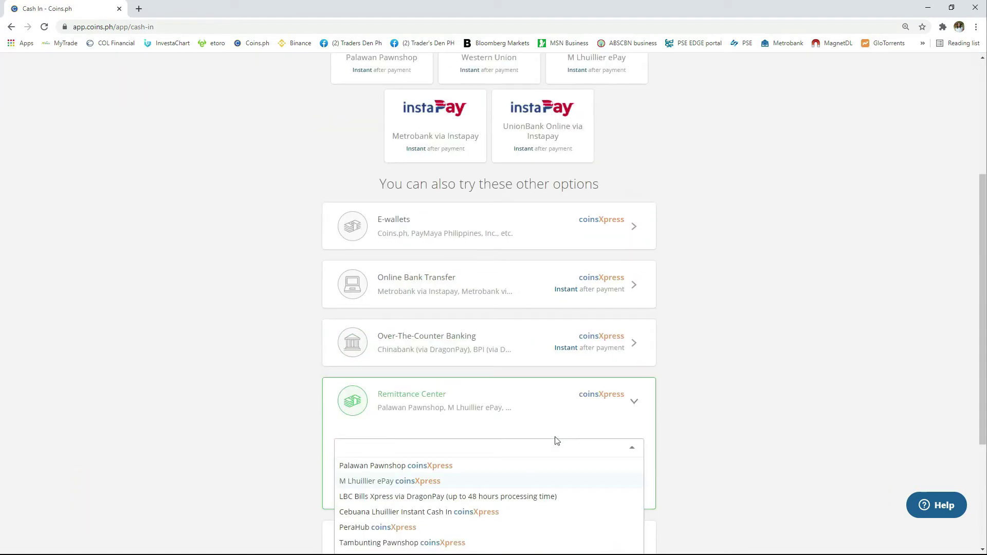
{"action": "scroll", "coordinate": [554, 436], "scroll_direction": "up", "scroll_amount": 5}
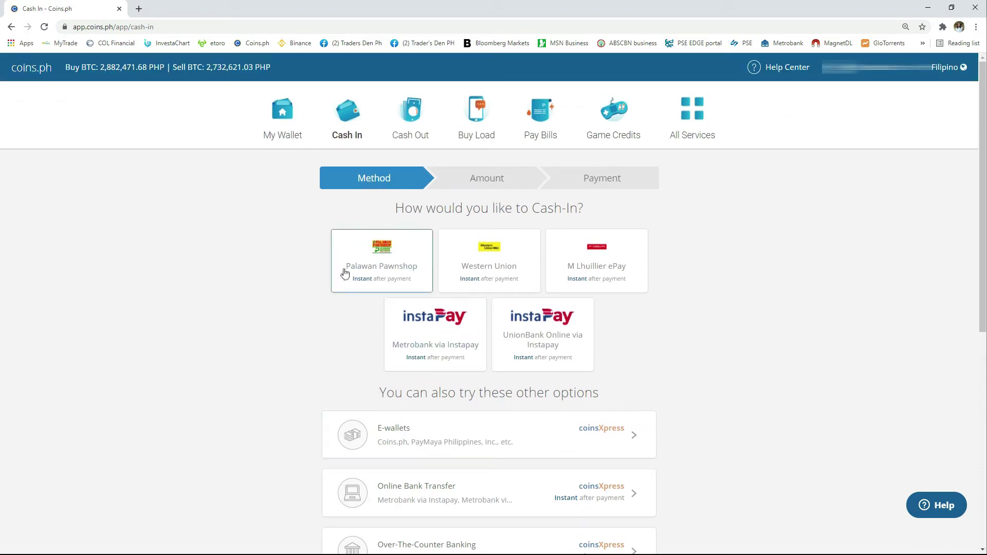
- Choose Palawan Pawnshop, enter 1000, and highlight the 30 PHP fee and 1,030 PHP due
{"action": "left_click", "coordinate": [375, 266]}
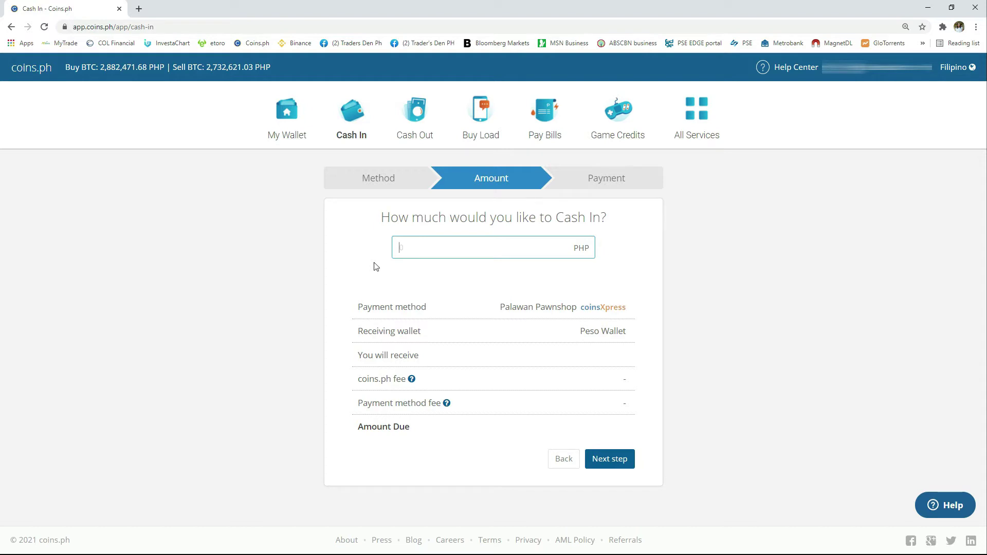
{"action": "type", "text": "1000"}
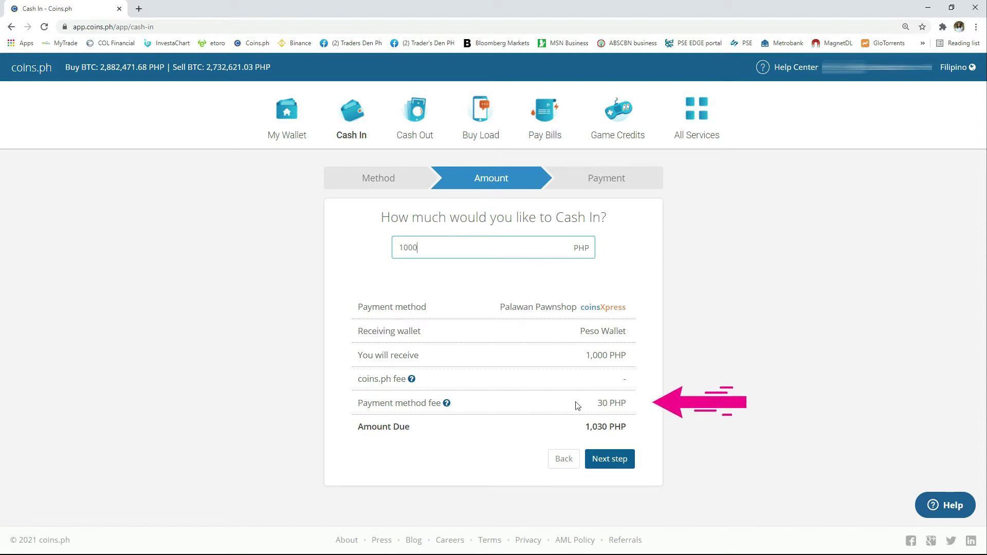
{"action": "left_click_drag", "start_coordinate": [598, 404], "coordinate": [624, 403]}
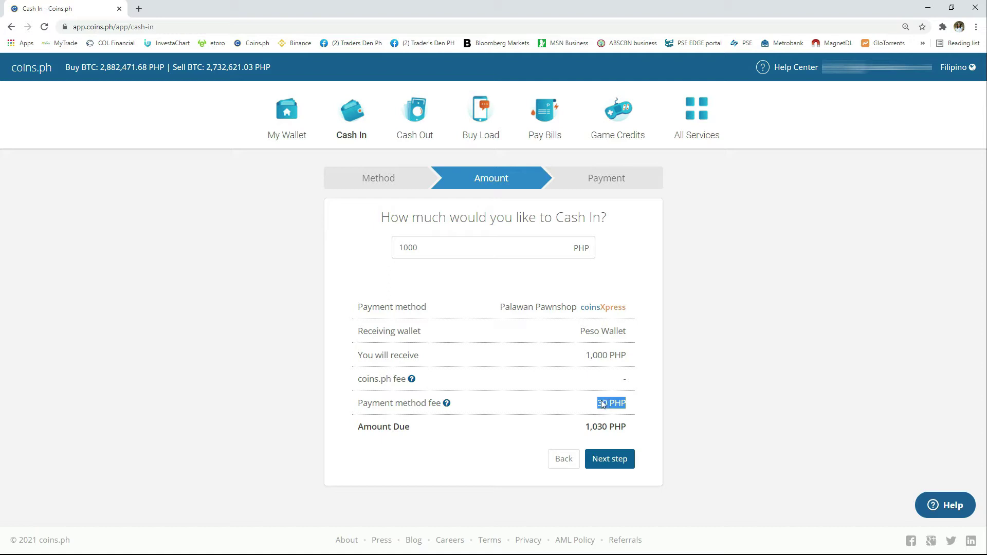
{"action": "left_click_drag", "start_coordinate": [585, 427], "coordinate": [630, 428]}
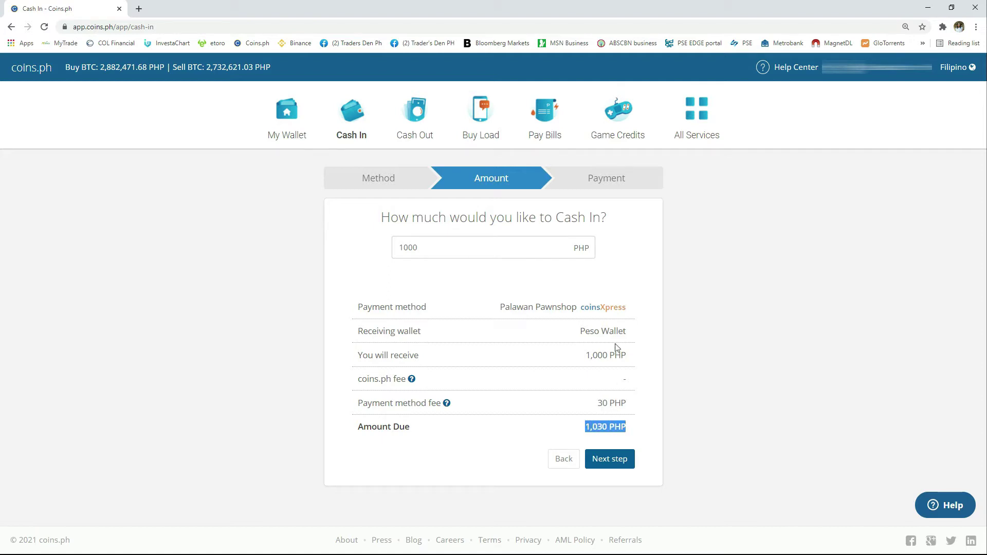
- Quote M Lhuillier ePay for 1000 PHP, highlighting the 50 PHP fee and 1,060 PHP due, then go back
{"action": "left_click", "coordinate": [564, 459]}
{"action": "left_click", "coordinate": [583, 266]}
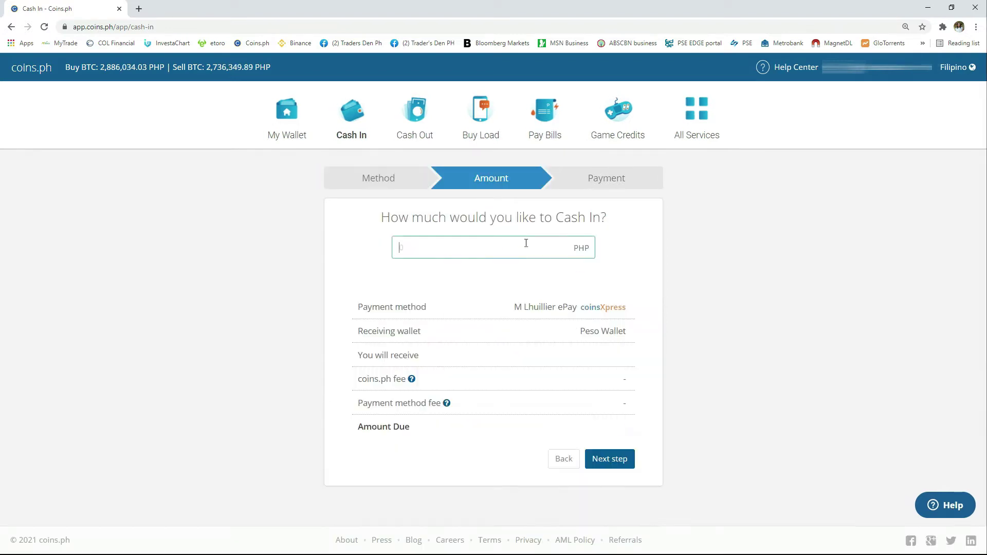
{"action": "type", "text": "1000"}
{"action": "mouse_move", "coordinate": [601, 406]}
{"action": "left_mouse_down"}
{"action": "mouse_move", "coordinate": [625, 400]}
{"action": "mouse_move", "coordinate": [627, 380]}
{"action": "left_mouse_up"}
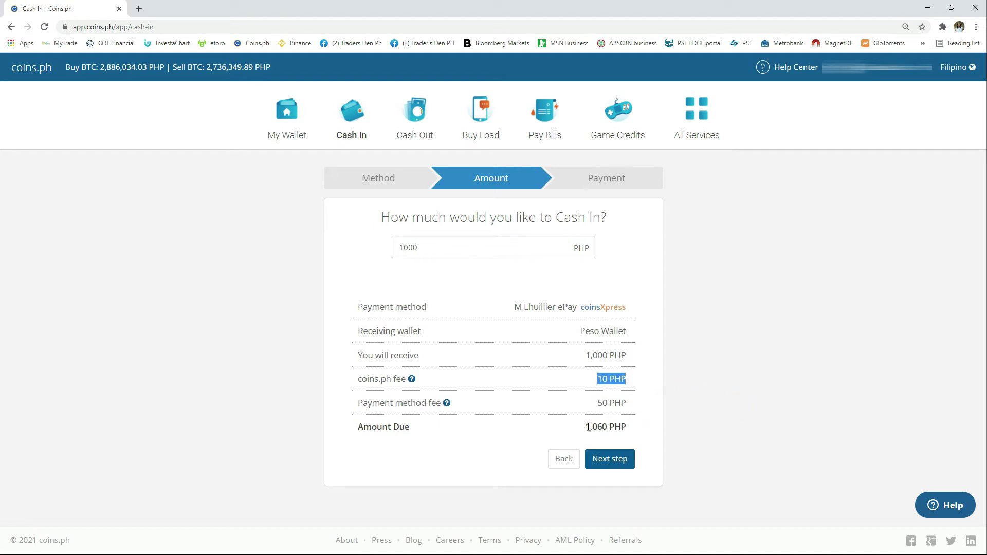
{"action": "left_click_drag", "start_coordinate": [586, 427], "coordinate": [632, 430]}
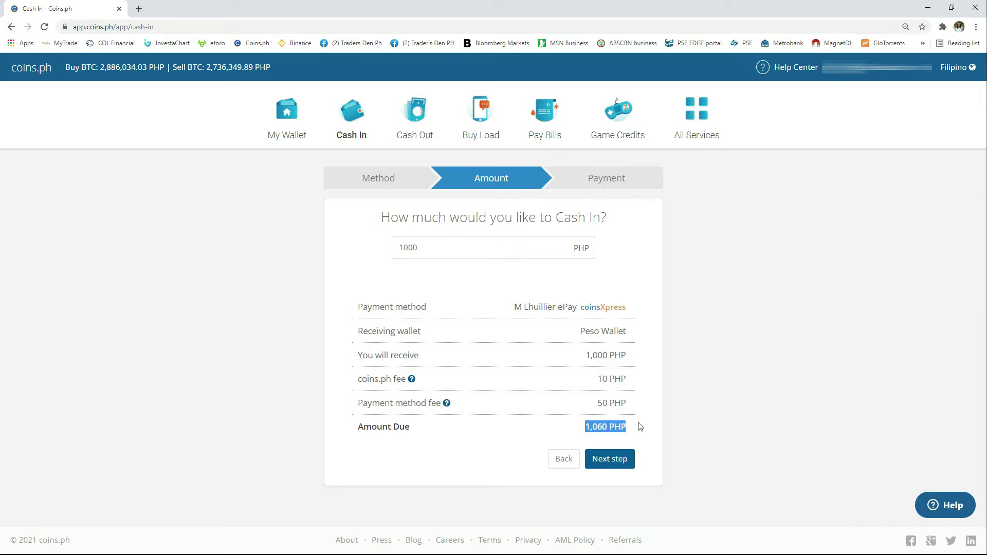
{"action": "left_click", "coordinate": [379, 187]}
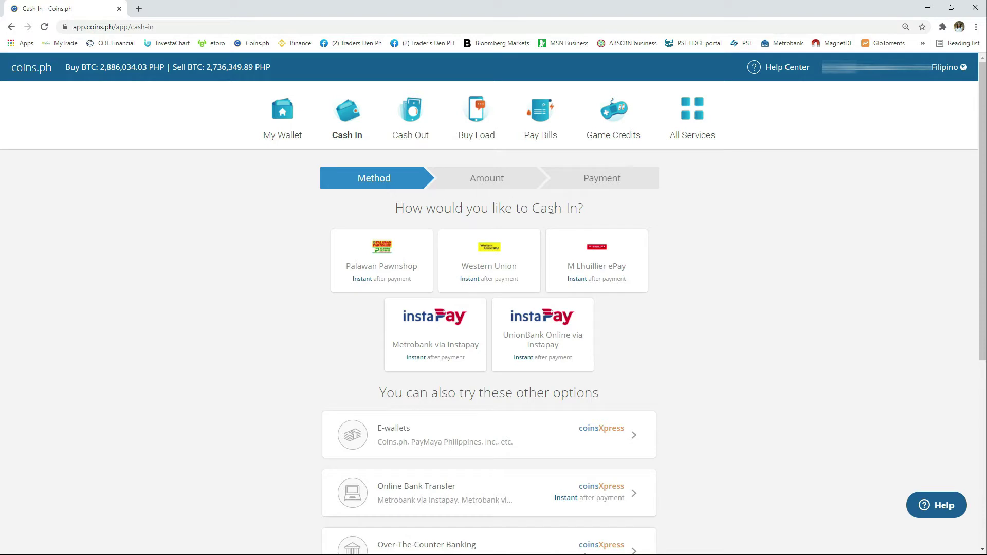
- Select Cebuana Lhuillier Instant Cash In from the Remittance Center outlets
{"action": "scroll", "coordinate": [584, 284], "scroll_direction": "down", "scroll_amount": 1}
{"action": "scroll", "coordinate": [584, 284], "scroll_direction": "down", "scroll_amount": 2}
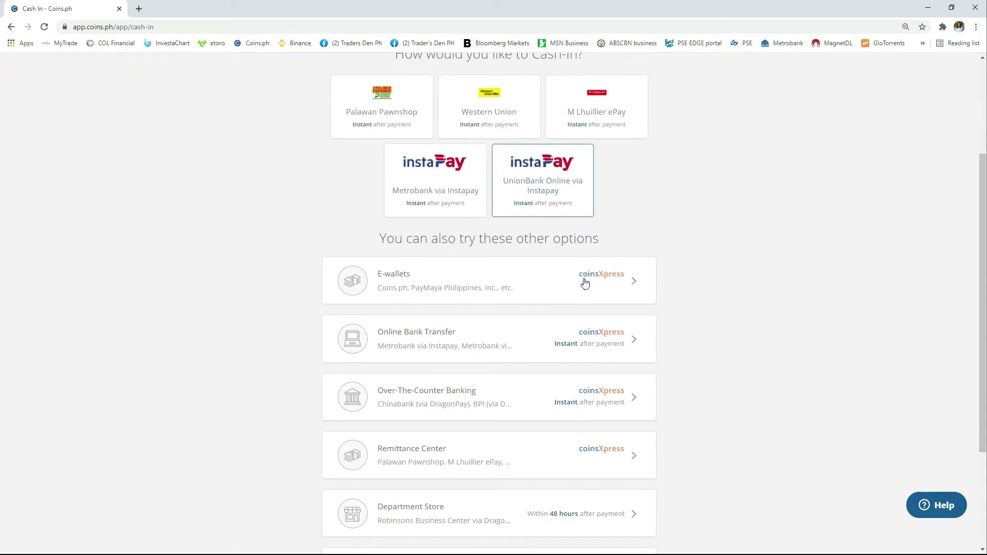
{"action": "scroll", "coordinate": [612, 319], "scroll_direction": "down", "scroll_amount": 1}
{"action": "left_click", "coordinate": [634, 404]}
{"action": "left_click", "coordinate": [632, 450]}
{"action": "scroll", "coordinate": [643, 381], "scroll_direction": "down", "scroll_amount": 2}
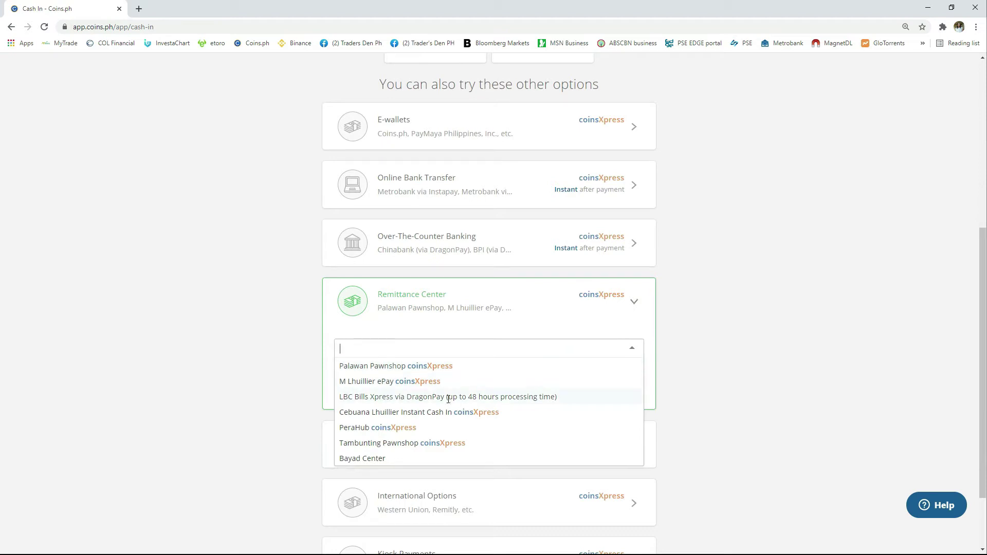
{"action": "scroll", "coordinate": [427, 411], "scroll_direction": "up", "scroll_amount": 3}
{"action": "scroll", "coordinate": [427, 412], "scroll_direction": "up", "scroll_amount": 2}
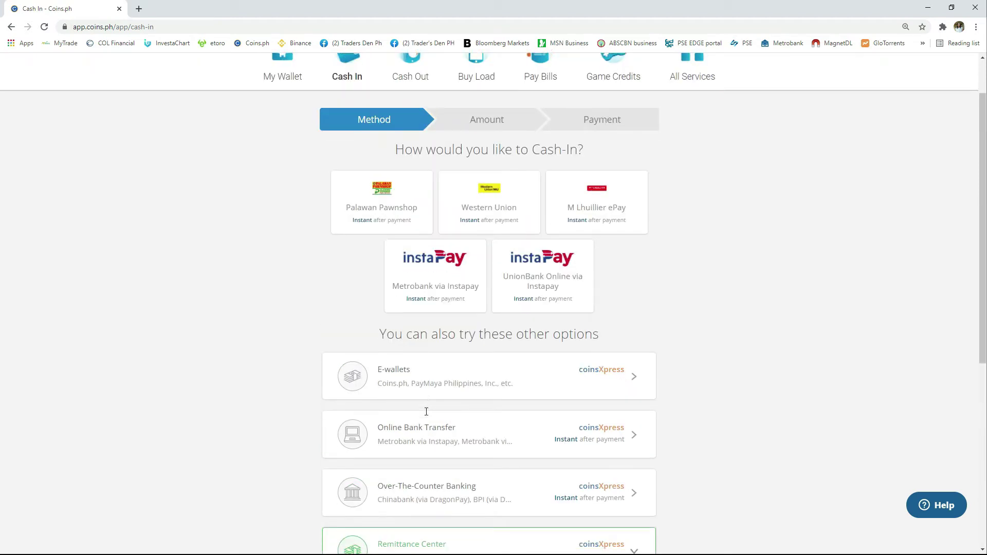
{"action": "scroll", "coordinate": [425, 409], "scroll_direction": "down", "scroll_amount": 4}
{"action": "left_click", "coordinate": [397, 462]}
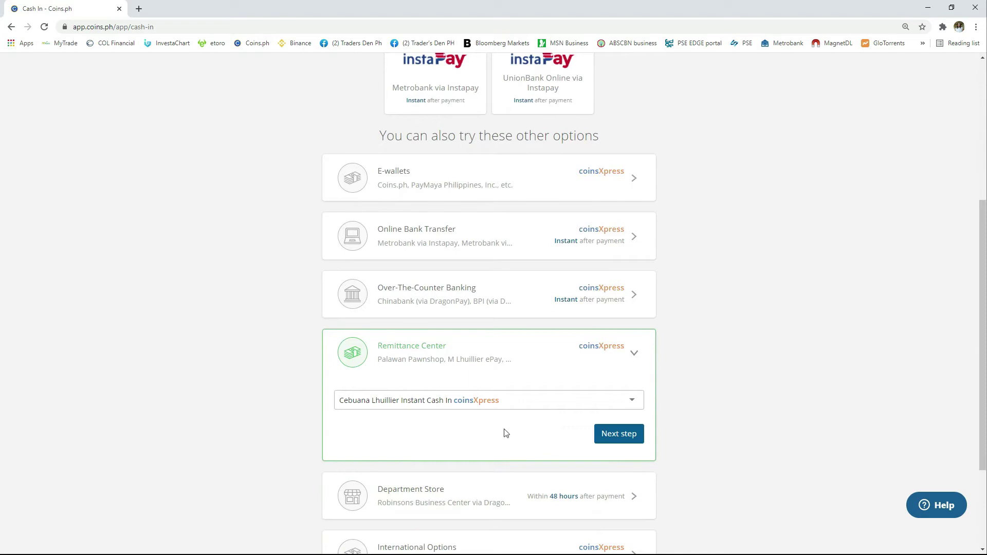
{"action": "left_click", "coordinate": [603, 436]}
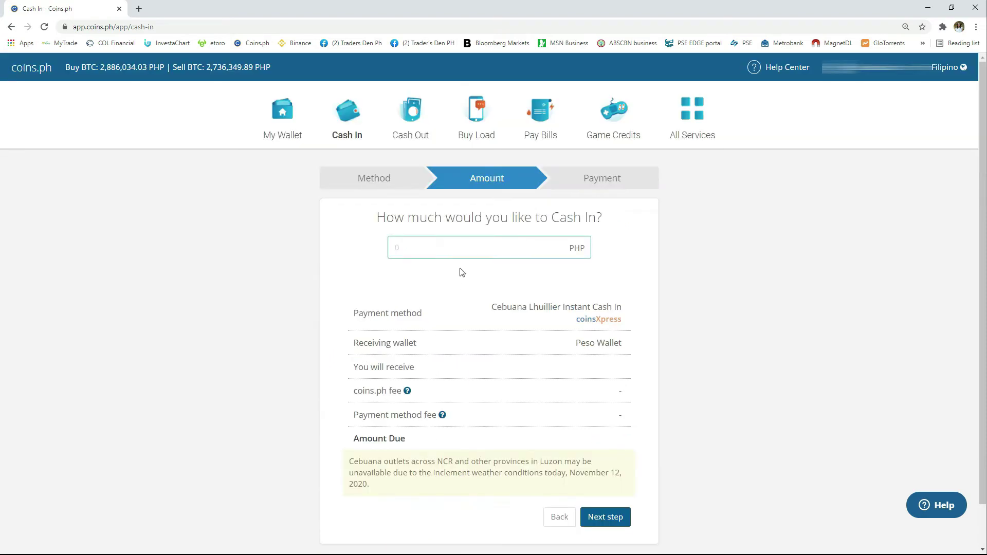
- Enter 1000, mark the 1,050 PHP amount due, and return to the methods
{"action": "type", "text": "1000"}
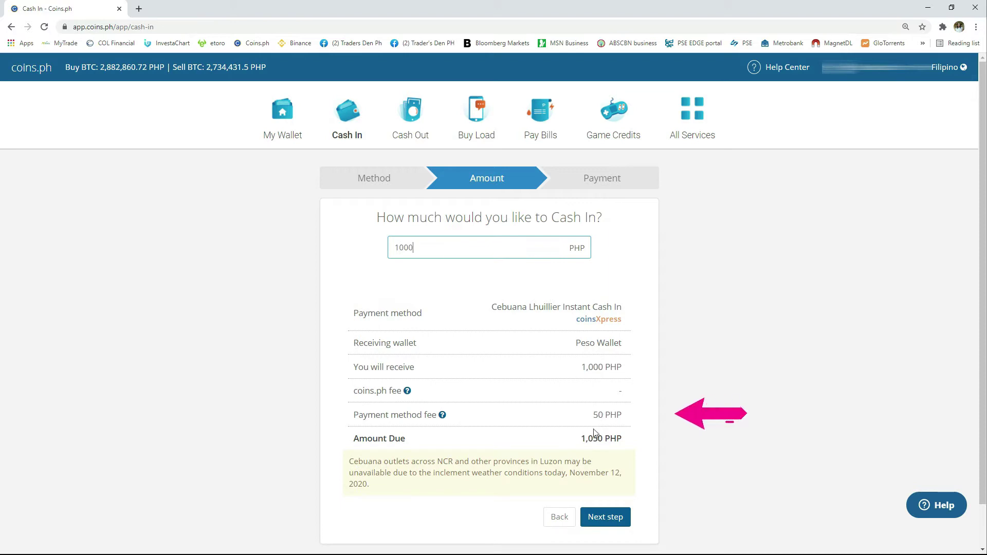
{"action": "mouse_move", "coordinate": [580, 438]}
{"action": "left_mouse_down"}
{"action": "mouse_move", "coordinate": [619, 438]}
{"action": "mouse_move", "coordinate": [611, 415]}
{"action": "left_mouse_up"}
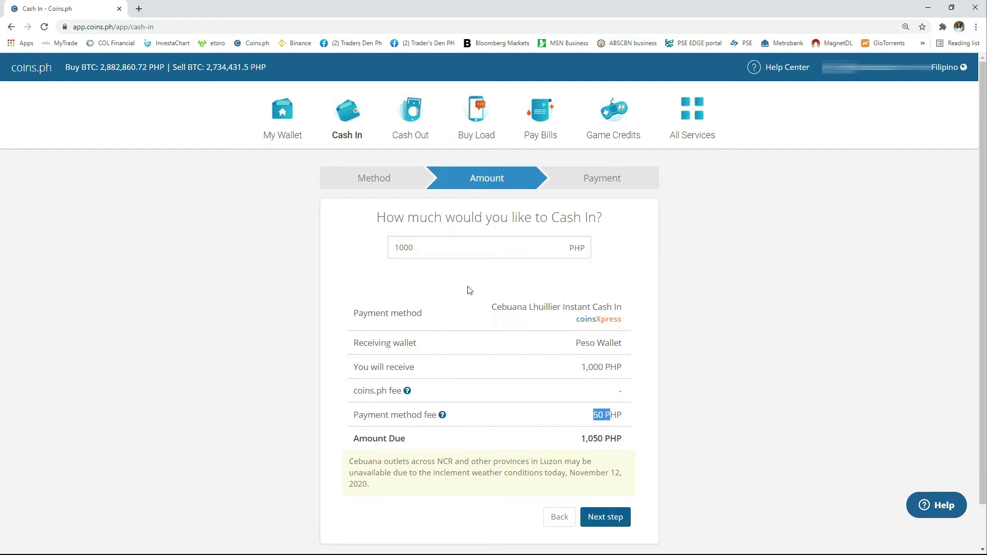
{"action": "left_click", "coordinate": [558, 517]}
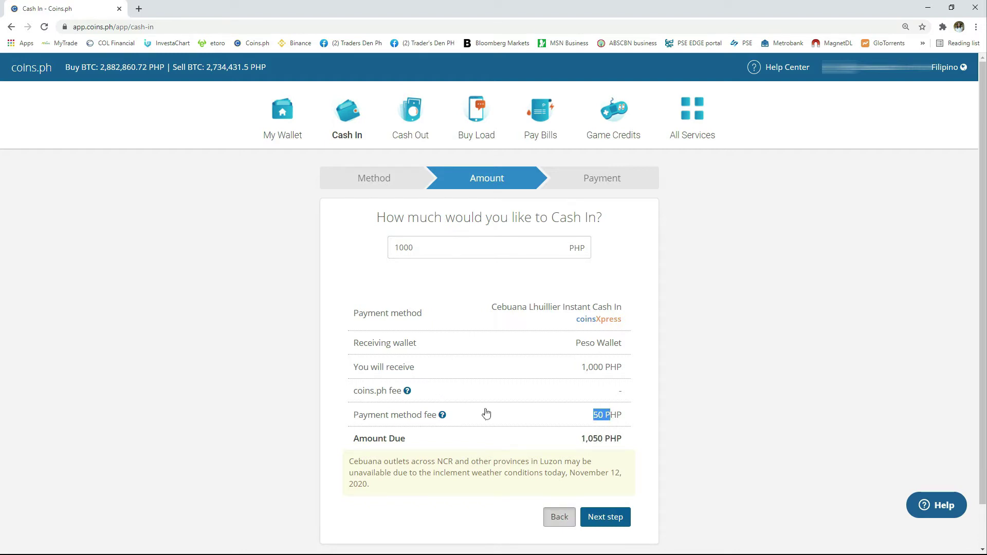
{"action": "scroll", "coordinate": [436, 372], "scroll_direction": "down", "scroll_amount": 2}
- Select Bayad Center under Remittance Center, enter 1000, mark the 1,020 PHP due, then go back
{"action": "scroll", "coordinate": [436, 378], "scroll_direction": "down", "scroll_amount": 2}
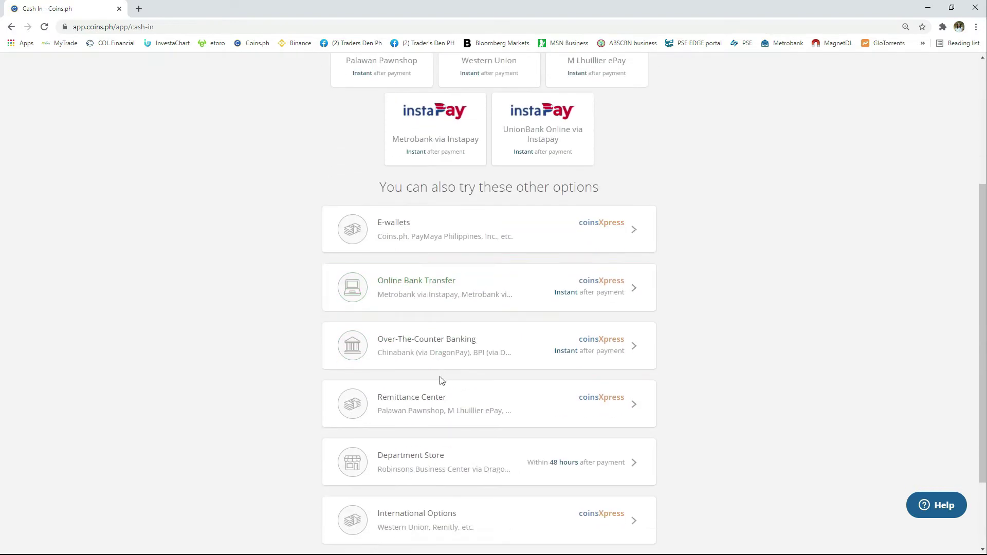
{"action": "left_click", "coordinate": [480, 399]}
{"action": "scroll", "coordinate": [480, 398], "scroll_direction": "down", "scroll_amount": 1}
{"action": "left_click", "coordinate": [480, 397]}
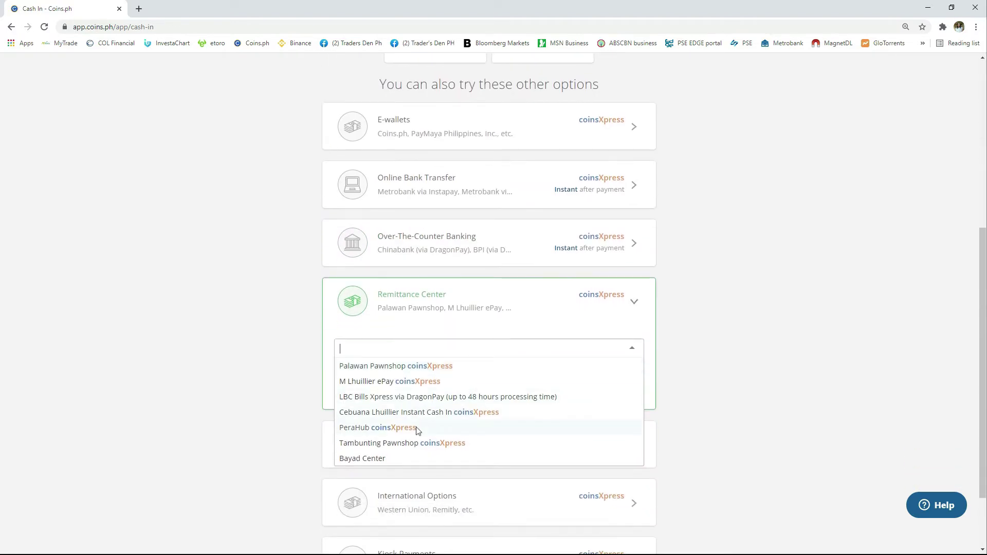
{"action": "left_click", "coordinate": [396, 459]}
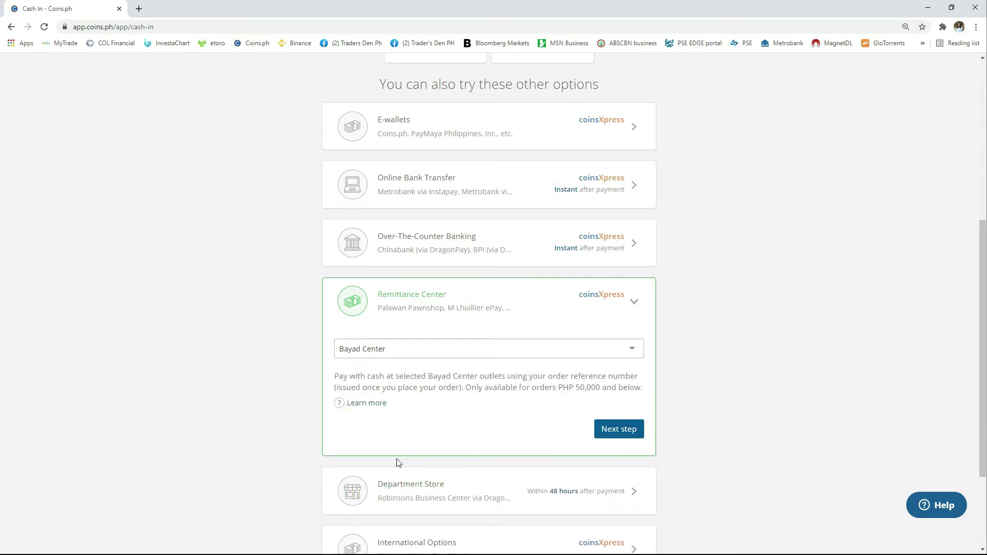
{"action": "left_click", "coordinate": [616, 432]}
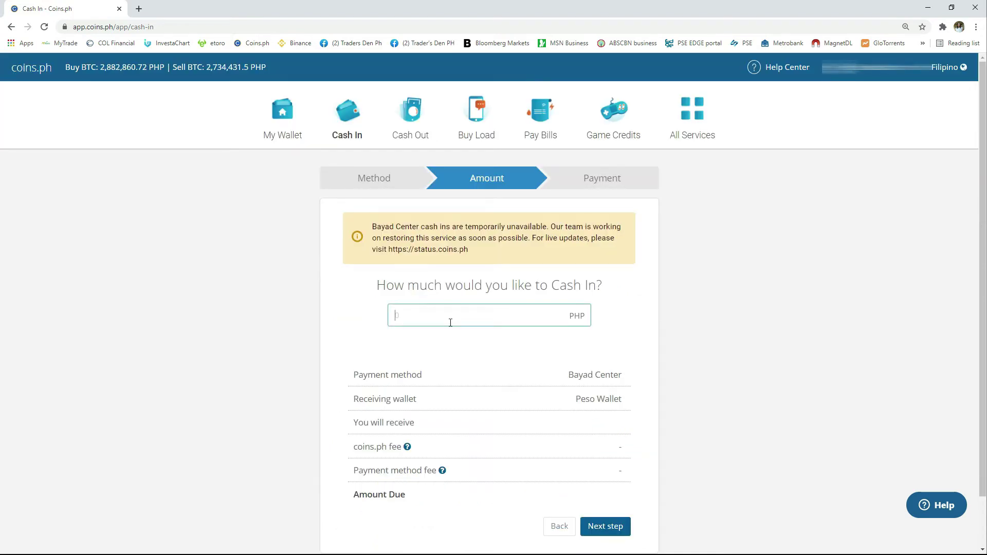
{"action": "type", "text": "1000"}
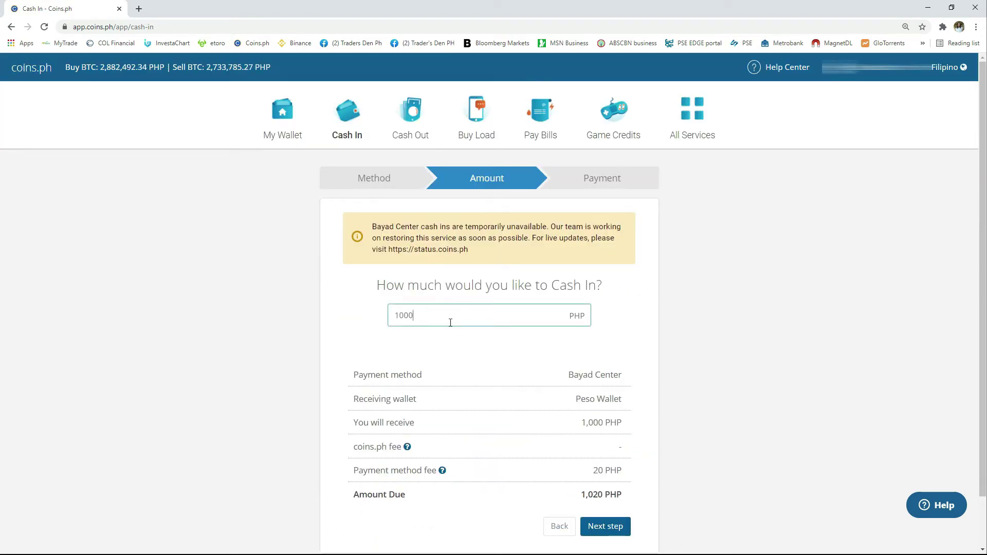
{"action": "left_click_drag", "start_coordinate": [580, 495], "coordinate": [610, 494]}
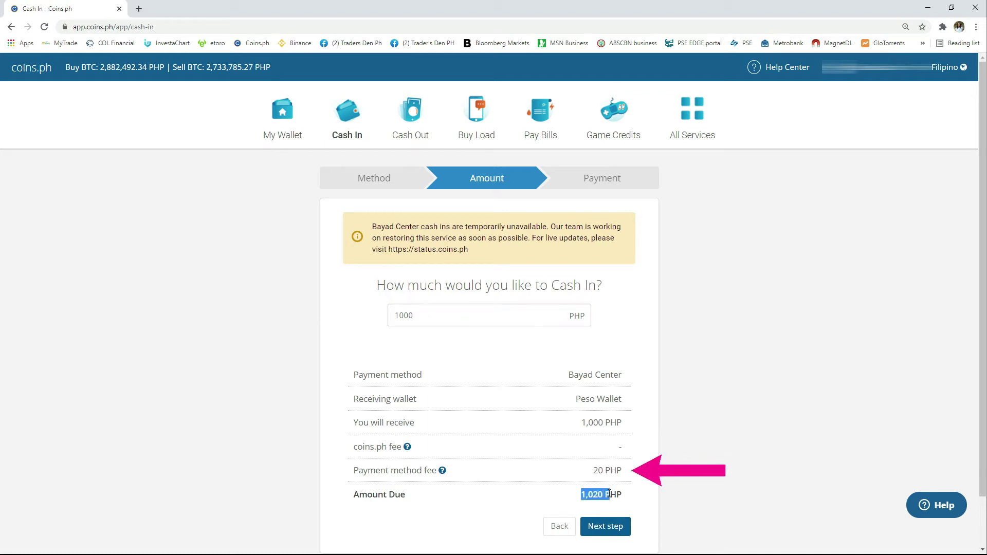
{"action": "left_click", "coordinate": [558, 525]}
- Open the Metrobank via Instapay cash-in instructions
{"action": "scroll", "coordinate": [449, 431], "scroll_direction": "down", "scroll_amount": 2}
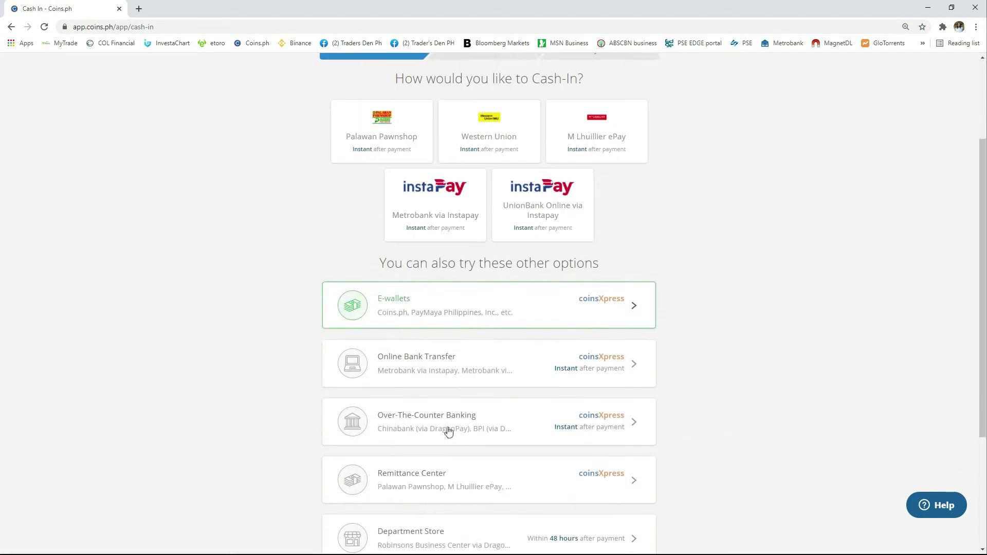
{"action": "left_click", "coordinate": [459, 451]}
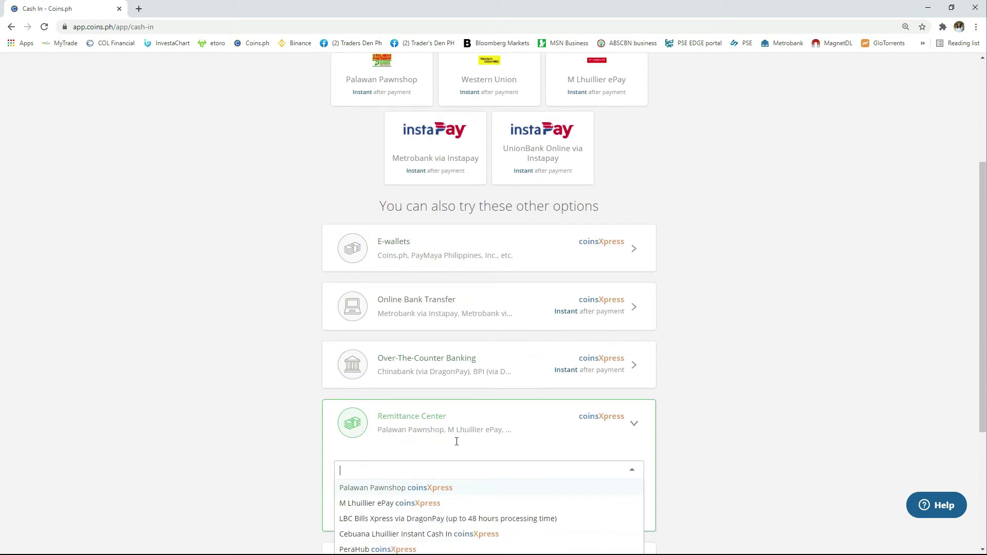
{"action": "scroll", "coordinate": [452, 426], "scroll_direction": "down", "scroll_amount": 1}
{"action": "scroll", "coordinate": [419, 465], "scroll_direction": "up", "scroll_amount": 4}
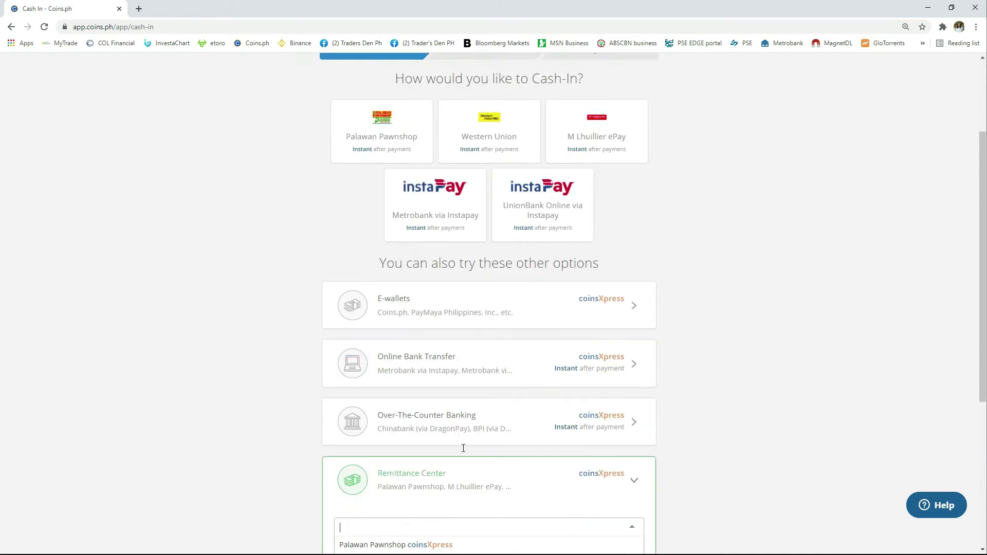
{"action": "scroll", "coordinate": [738, 307], "scroll_direction": "down", "scroll_amount": 2}
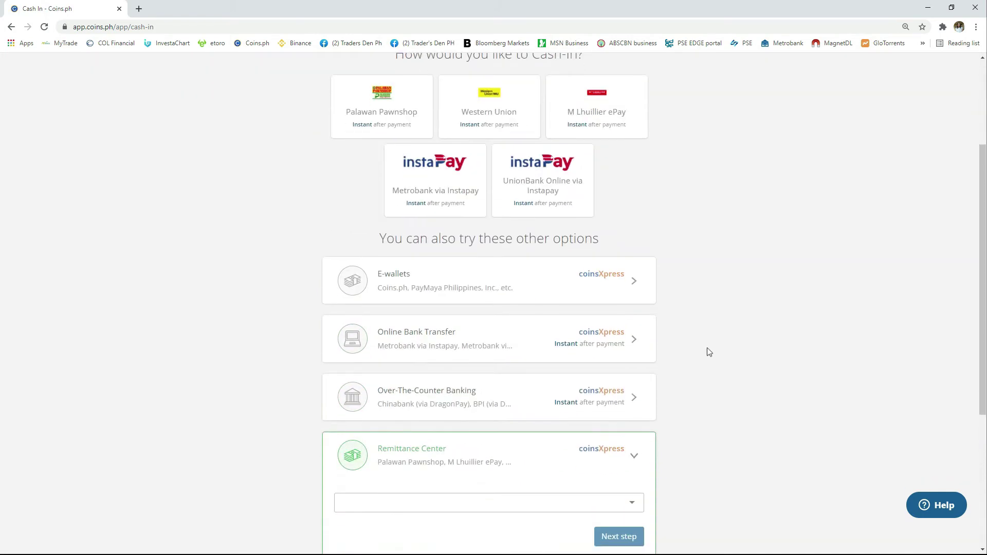
{"action": "scroll", "coordinate": [646, 447], "scroll_direction": "up", "scroll_amount": 2}
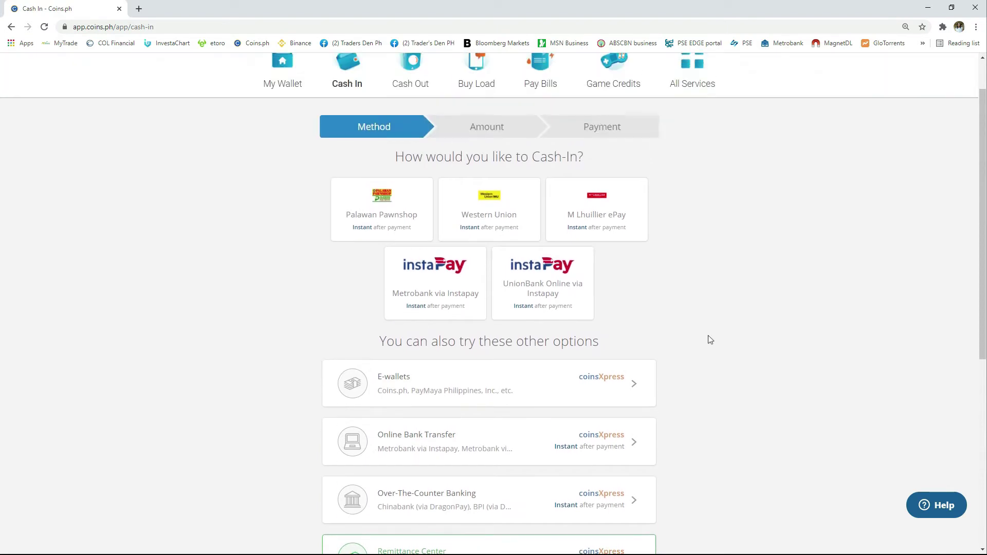
{"action": "scroll", "coordinate": [471, 322], "scroll_direction": "down", "scroll_amount": 1}
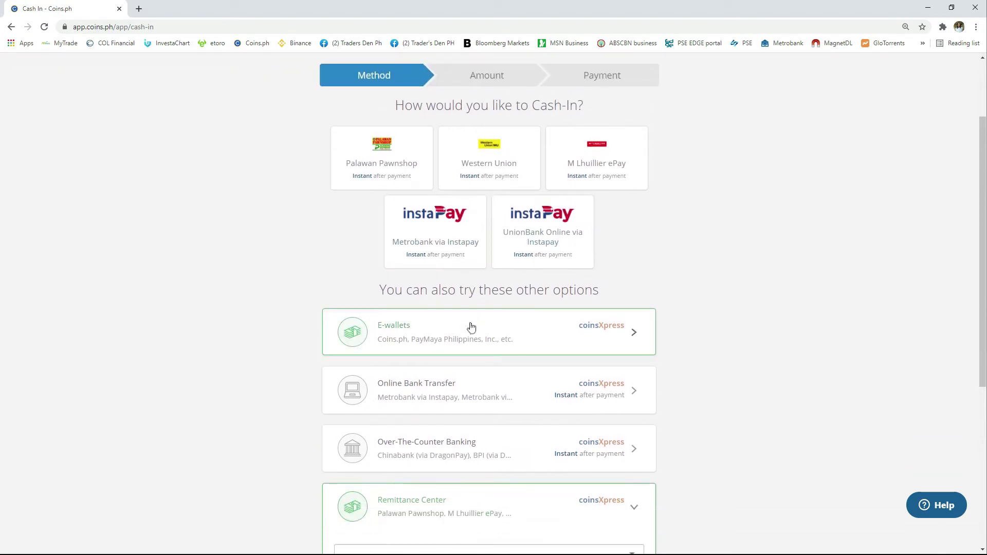
{"action": "left_click", "coordinate": [425, 234]}
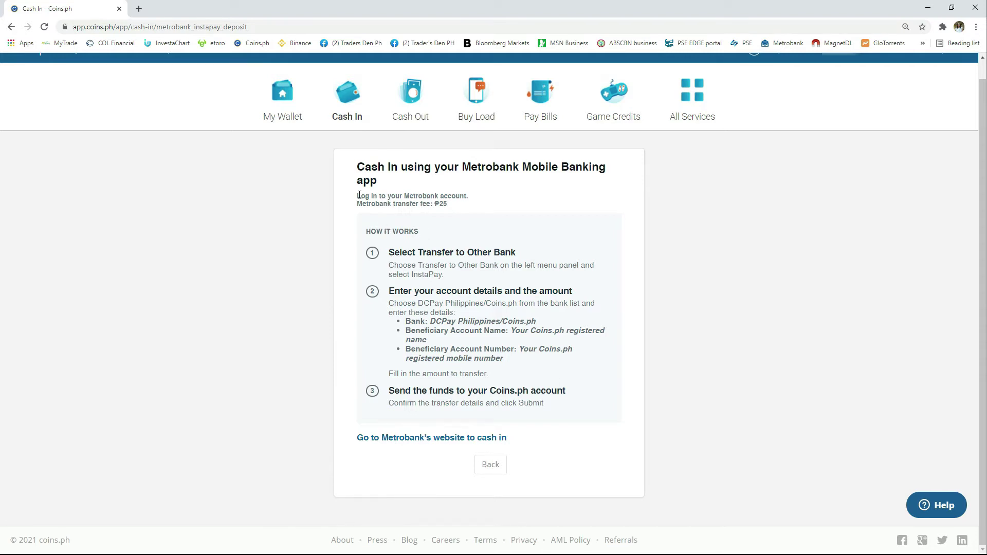
- Highlight the ₱25 fee, HOW IT WORKS, the Metrobank website link and DCPay beneficiary details
{"action": "left_click_drag", "start_coordinate": [359, 196], "coordinate": [451, 207]}
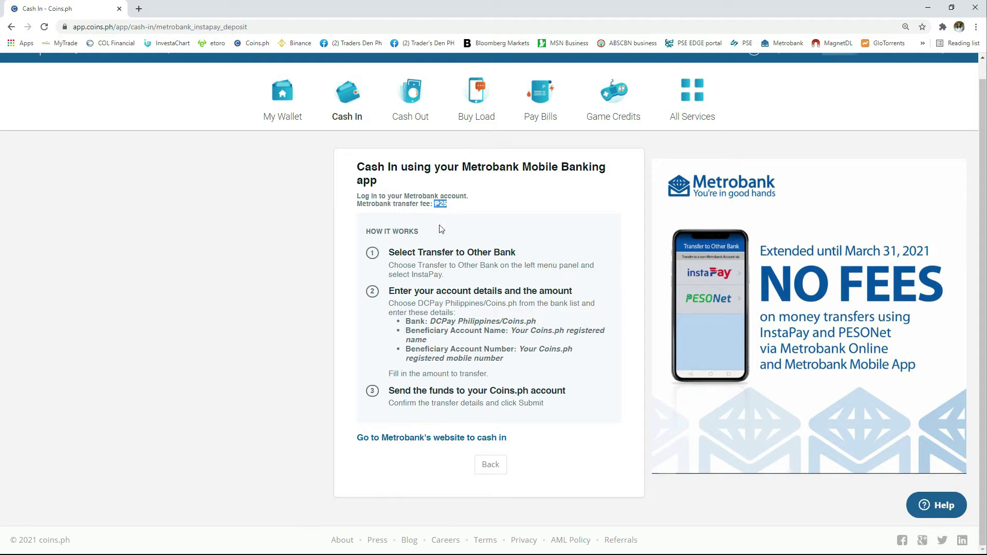
{"action": "left_click_drag", "start_coordinate": [367, 232], "coordinate": [428, 236]}
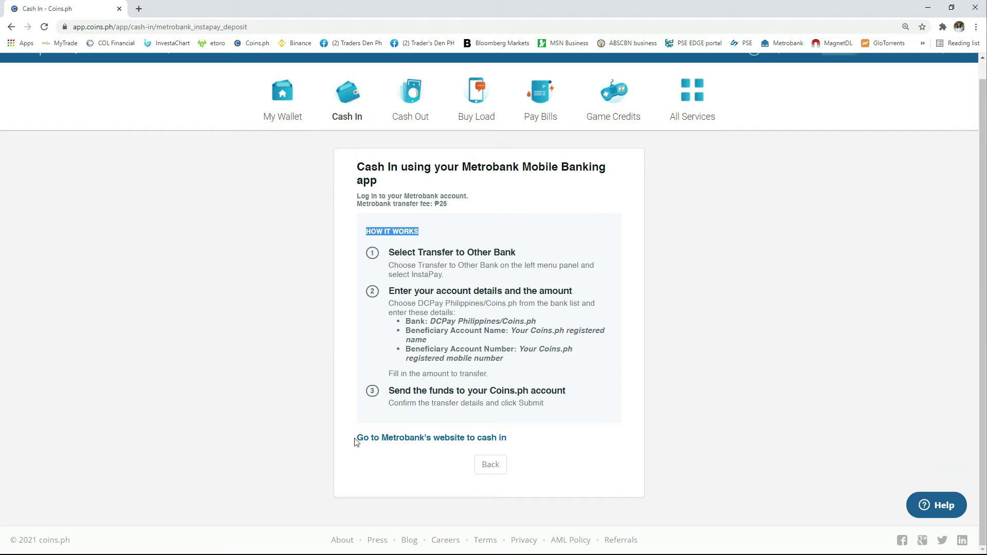
{"action": "left_click_drag", "start_coordinate": [357, 440], "coordinate": [508, 438]}
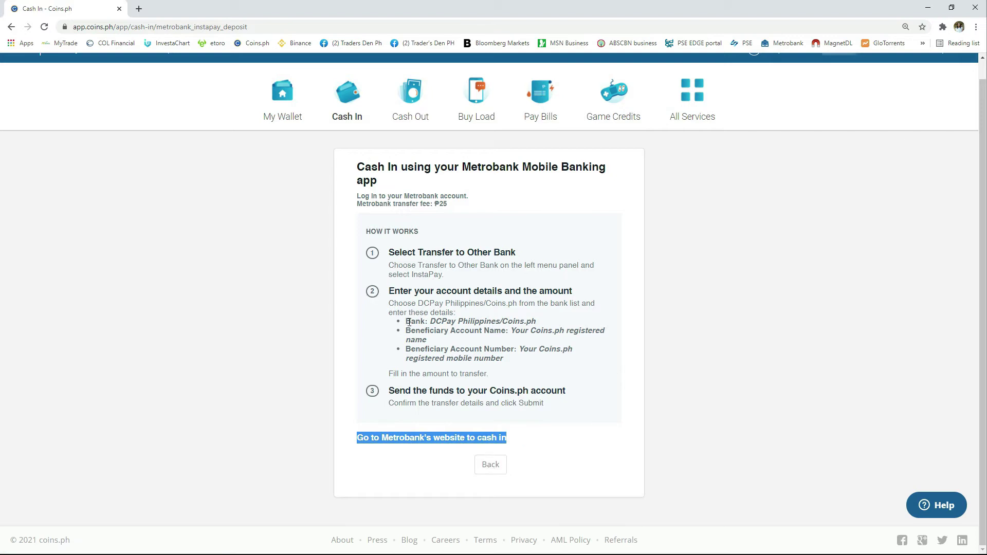
{"action": "left_click_drag", "start_coordinate": [406, 322], "coordinate": [556, 366]}
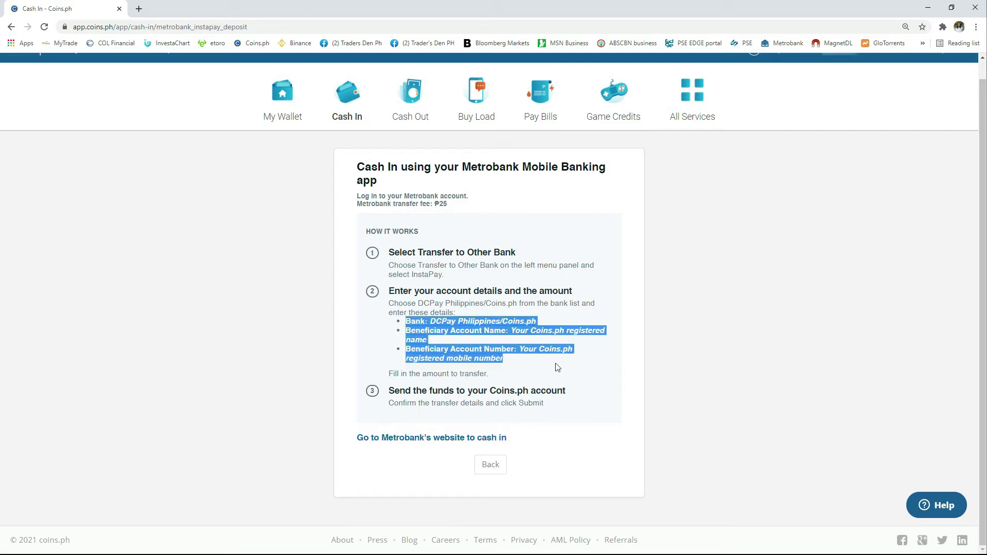
- Back on the cash-in methods, pick Metropolitan Bank and Trust Company under Online Bank Transfer
{"action": "left_click", "coordinate": [495, 465]}
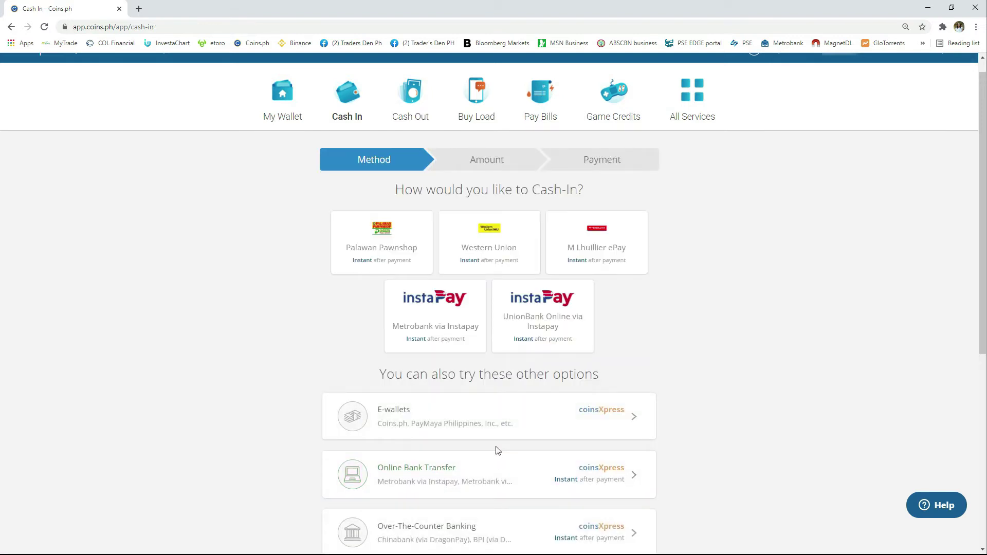
{"action": "scroll", "coordinate": [496, 445], "scroll_direction": "down", "scroll_amount": 2}
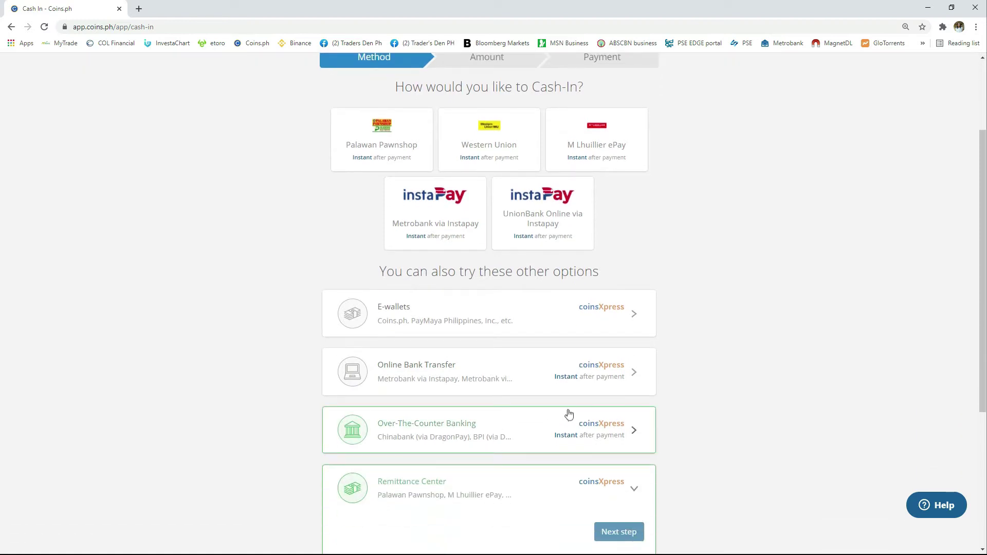
{"action": "left_click", "coordinate": [632, 374]}
{"action": "scroll", "coordinate": [633, 375], "scroll_direction": "down", "scroll_amount": 2}
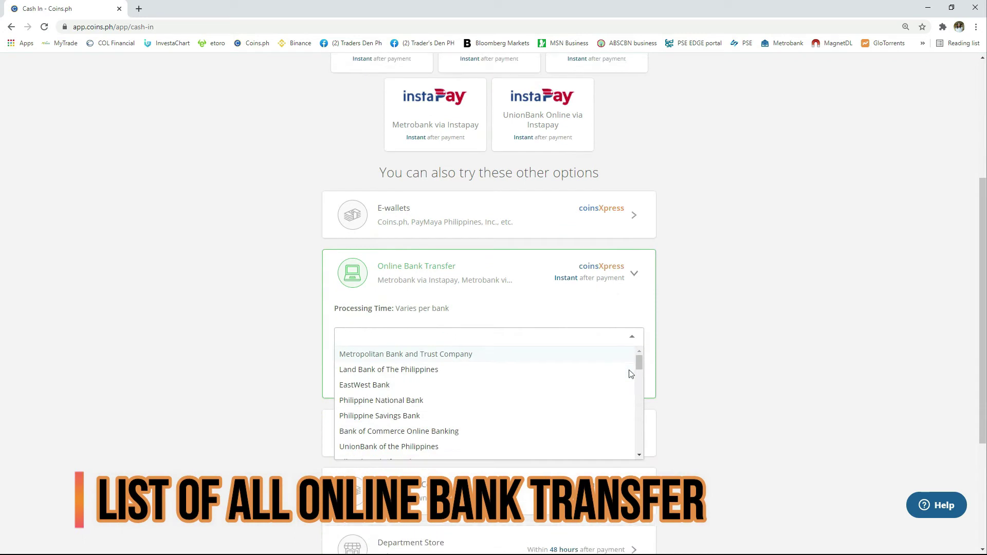
{"action": "mouse_move", "coordinate": [640, 362]}
{"action": "left_mouse_down"}
{"action": "mouse_move", "coordinate": [639, 429]}
{"action": "mouse_move", "coordinate": [645, 356]}
{"action": "left_mouse_up"}
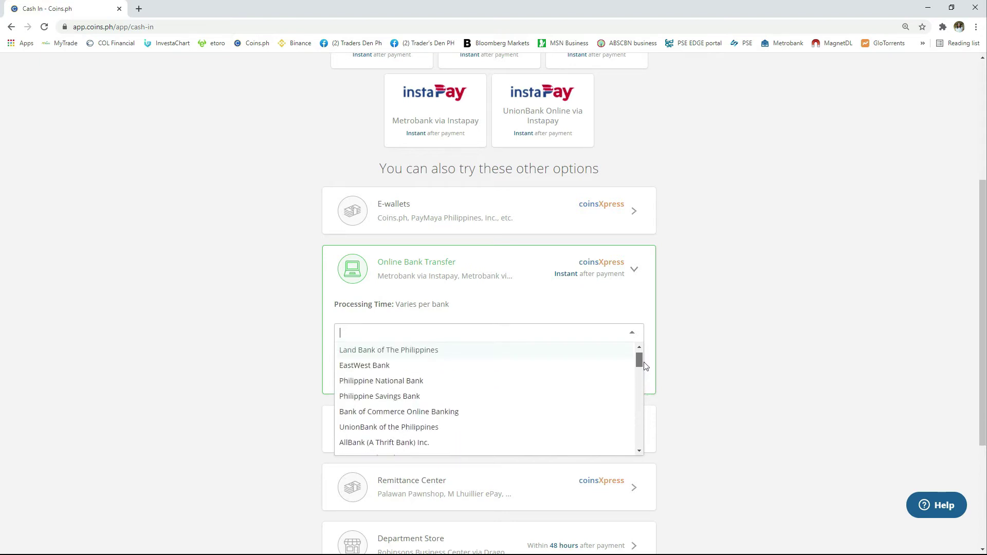
{"action": "left_click", "coordinate": [717, 348]}
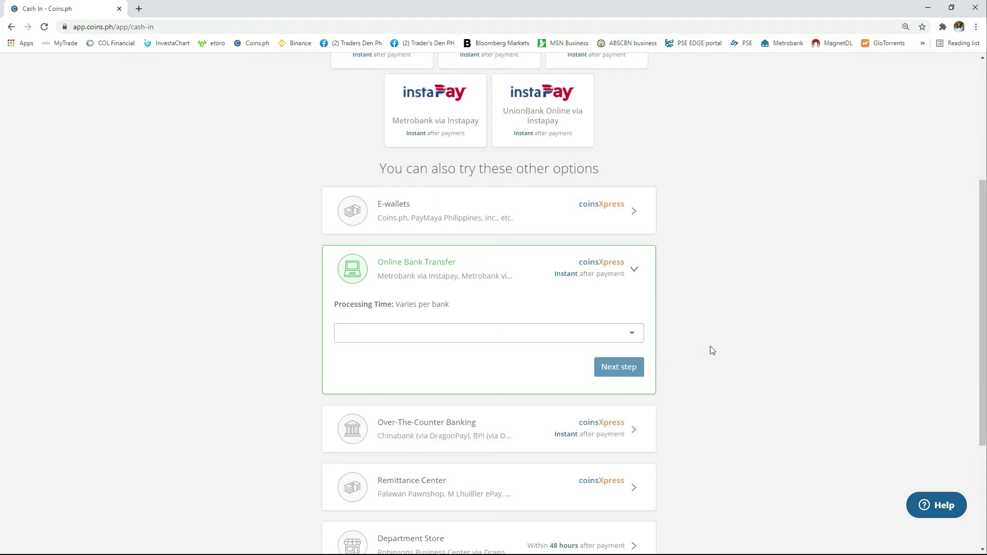
{"action": "left_click", "coordinate": [629, 333]}
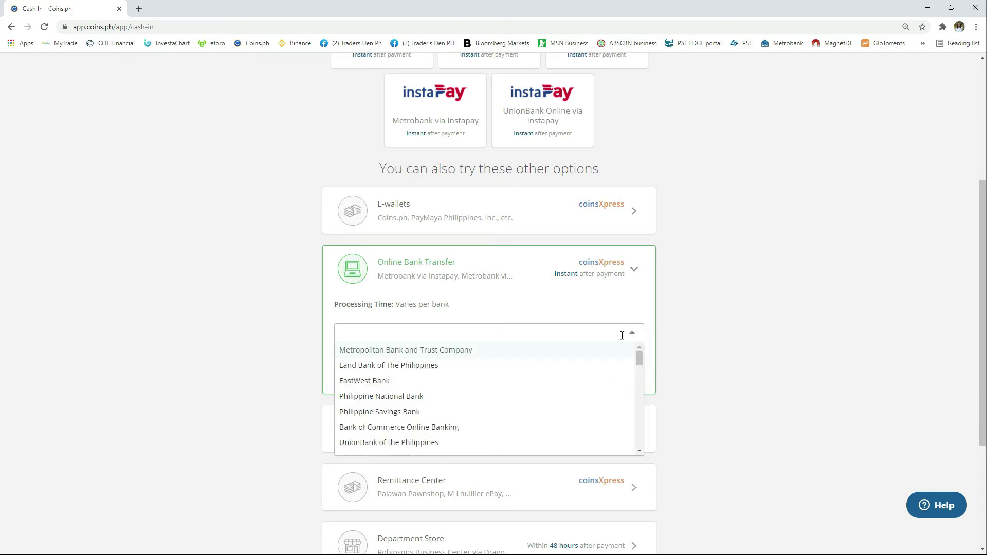
{"action": "left_click", "coordinate": [593, 349]}
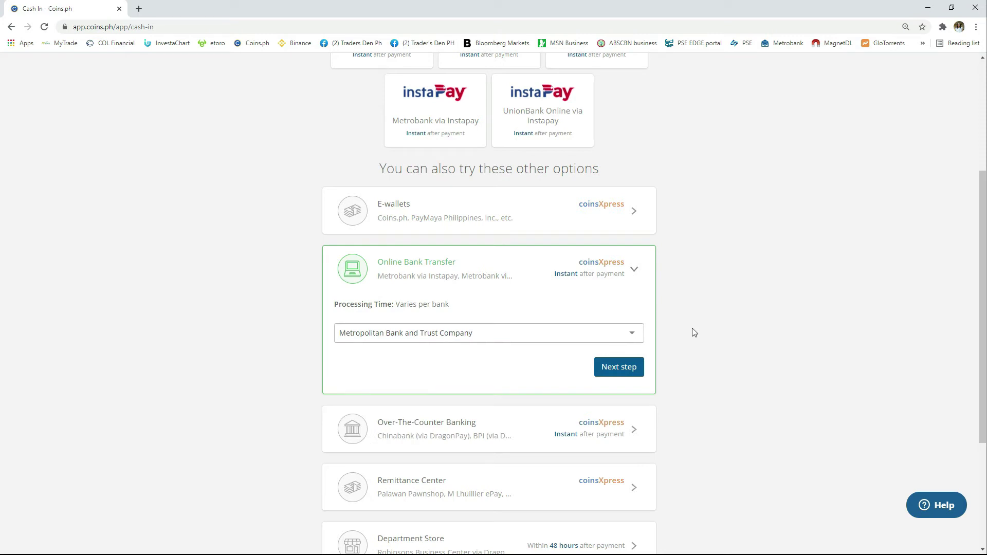
- Continue to the Metrobank transfer options and highlight the Metropolitan Bank and Trust Company heading
{"action": "left_click", "coordinate": [621, 369]}
{"action": "scroll", "coordinate": [646, 355], "scroll_direction": "down", "scroll_amount": 2}
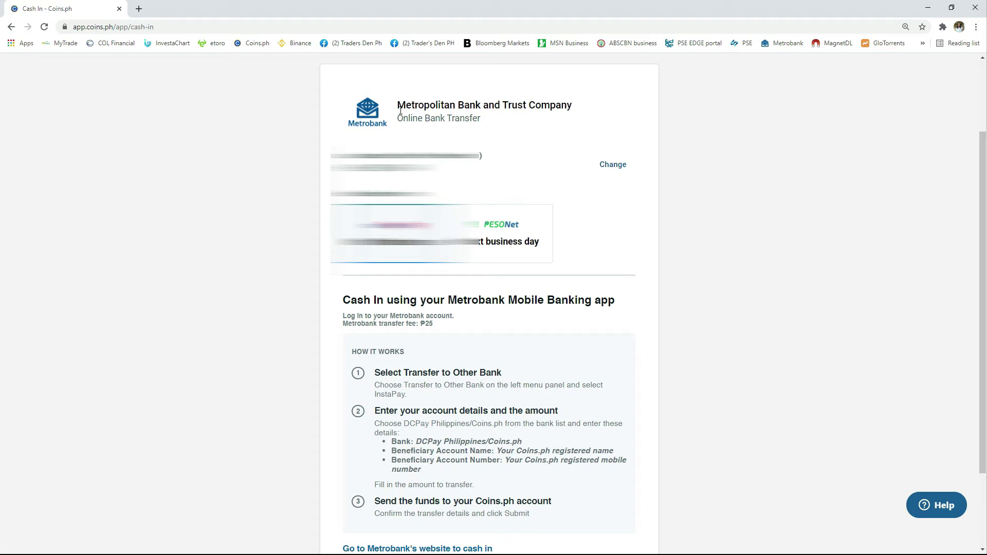
{"action": "left_click_drag", "start_coordinate": [396, 106], "coordinate": [482, 121]}
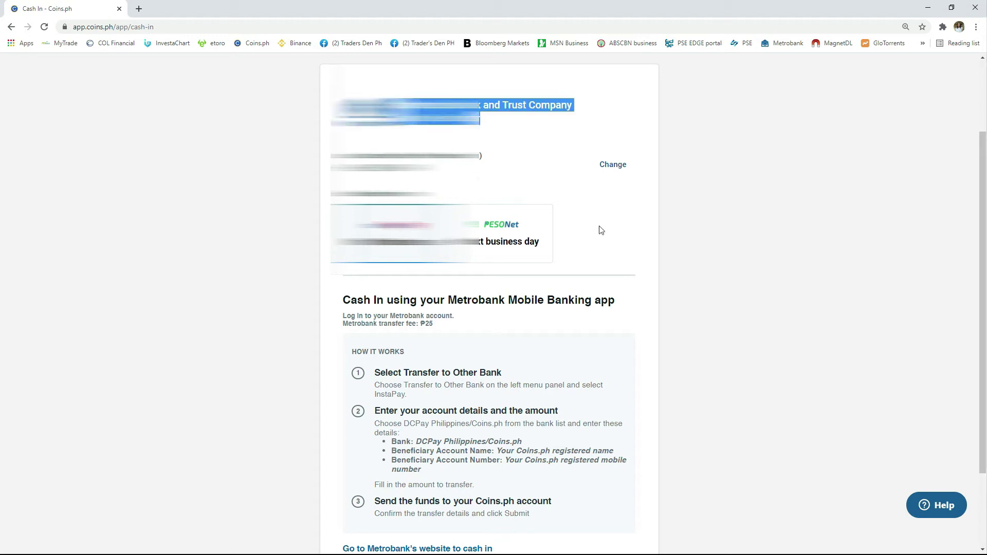
{"action": "scroll", "coordinate": [621, 237], "scroll_direction": "down", "scroll_amount": 2}
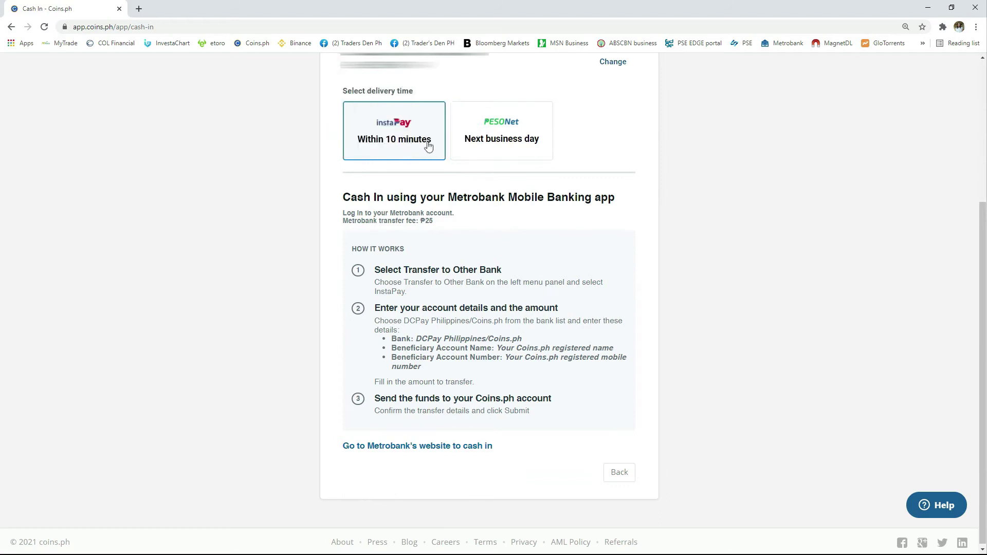
- Compare the ₱25 InstaPay fee with the ₱100 PESONet fee, then return to the methods
{"action": "left_click", "coordinate": [495, 134]}
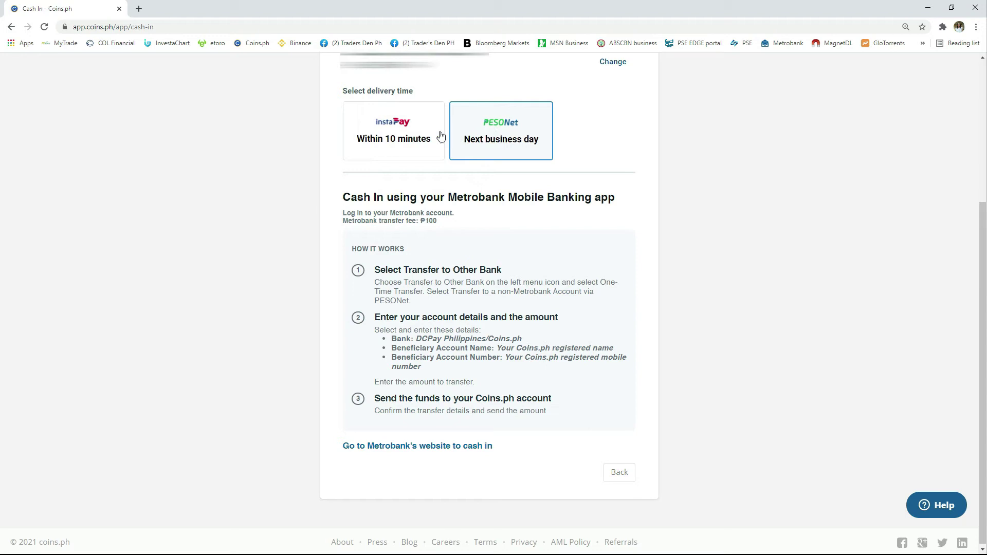
{"action": "left_click", "coordinate": [414, 134]}
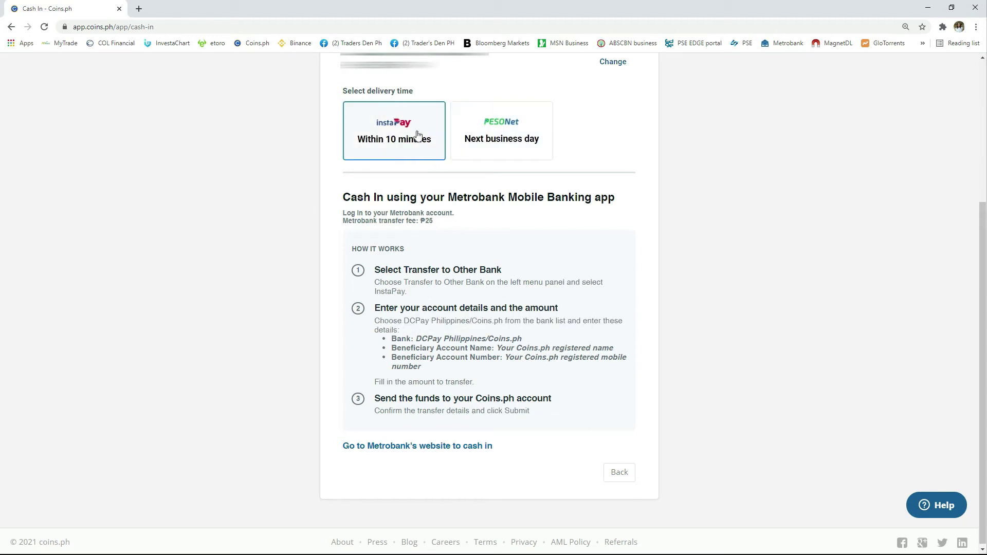
{"action": "left_click_drag", "start_coordinate": [420, 219], "coordinate": [454, 227]}
{"action": "left_click", "coordinate": [466, 142]}
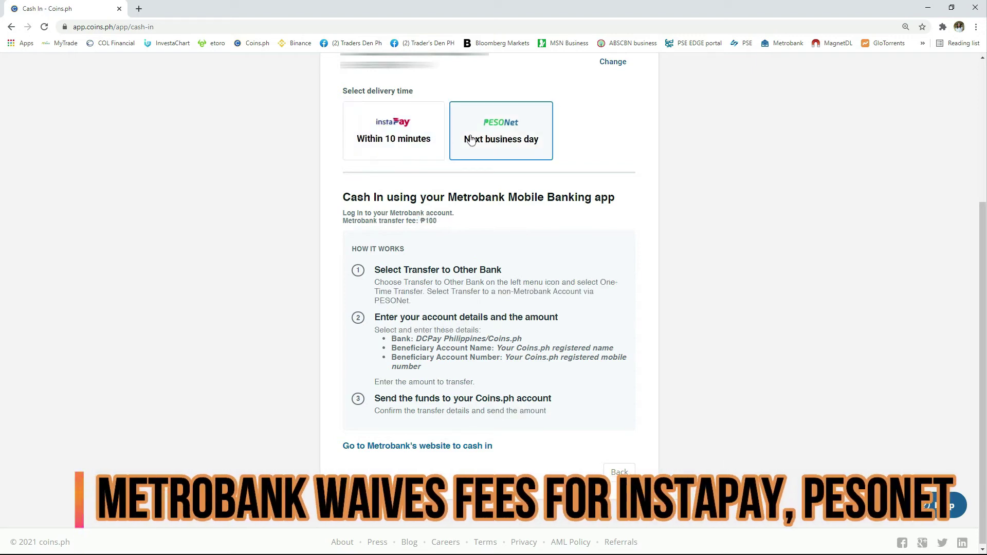
{"action": "left_click_drag", "start_coordinate": [441, 222], "coordinate": [425, 220]}
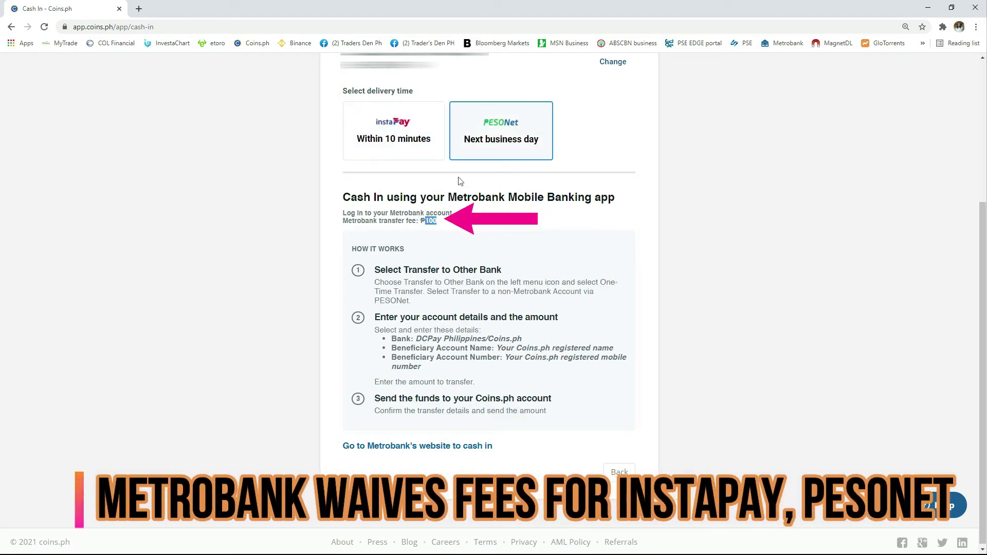
{"action": "left_click", "coordinate": [391, 133]}
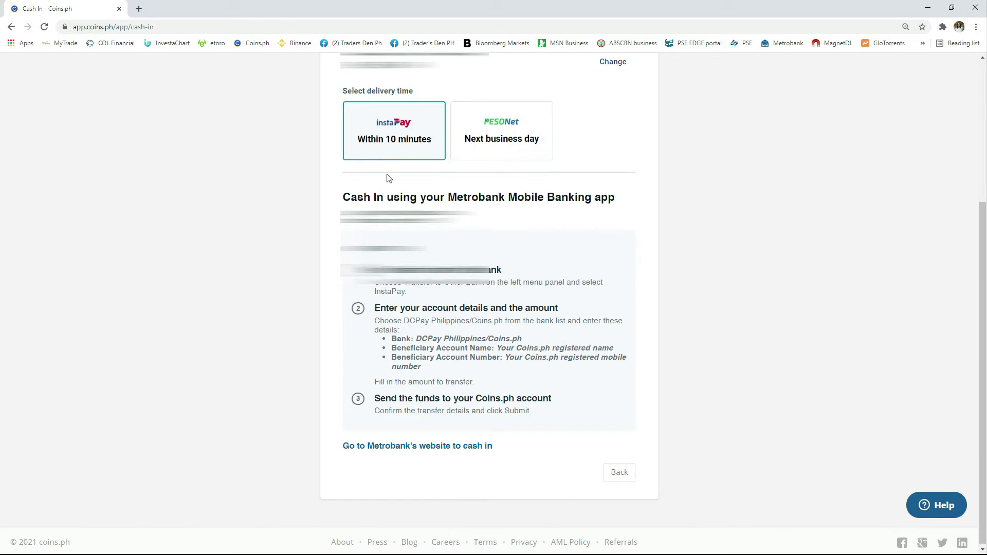
{"action": "scroll", "coordinate": [411, 365], "scroll_direction": "up", "scroll_amount": 4}
{"action": "scroll", "coordinate": [454, 378], "scroll_direction": "down", "scroll_amount": 4}
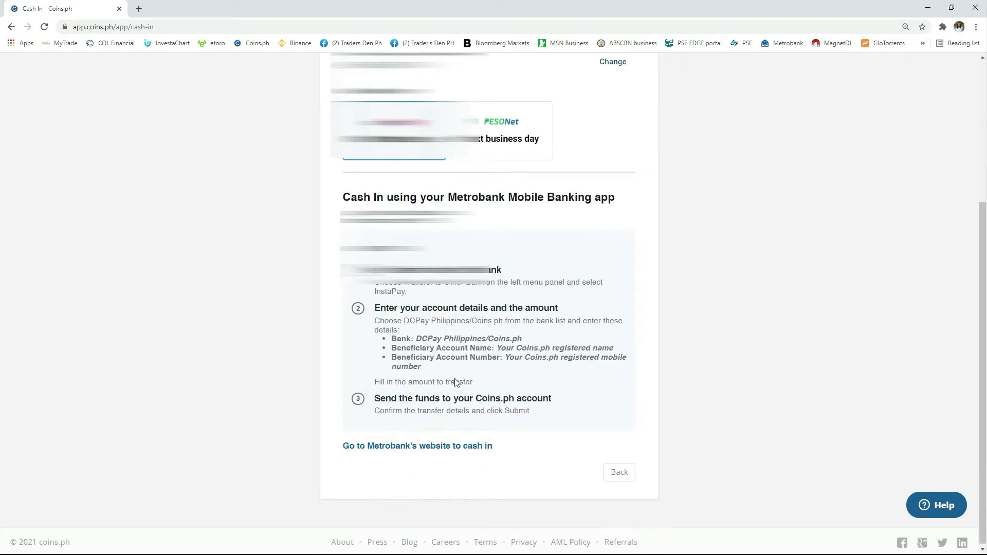
{"action": "left_click", "coordinate": [619, 472]}
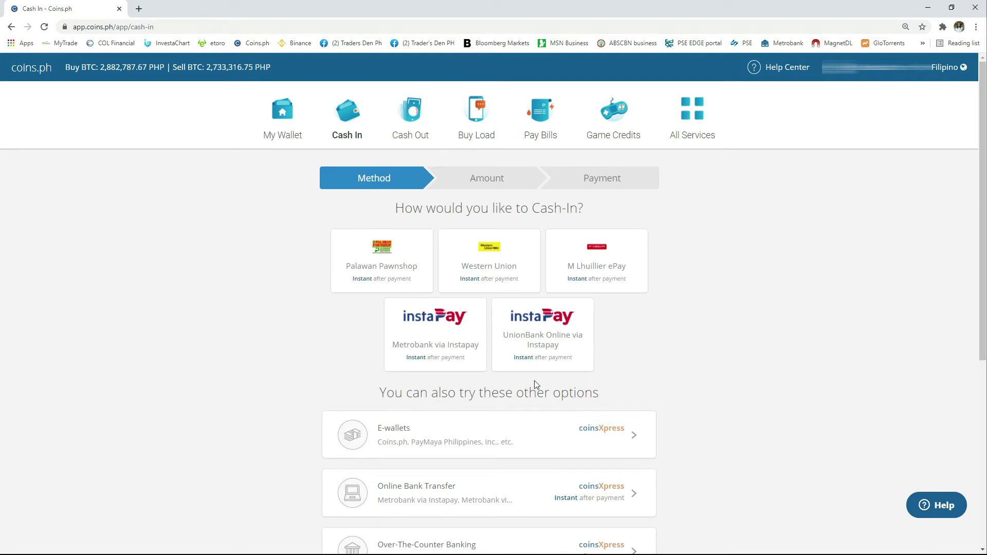
- In a new tab, log in to Metrobank Online Banking and enter the SMS verification code
{"action": "left_click", "coordinate": [138, 9]}
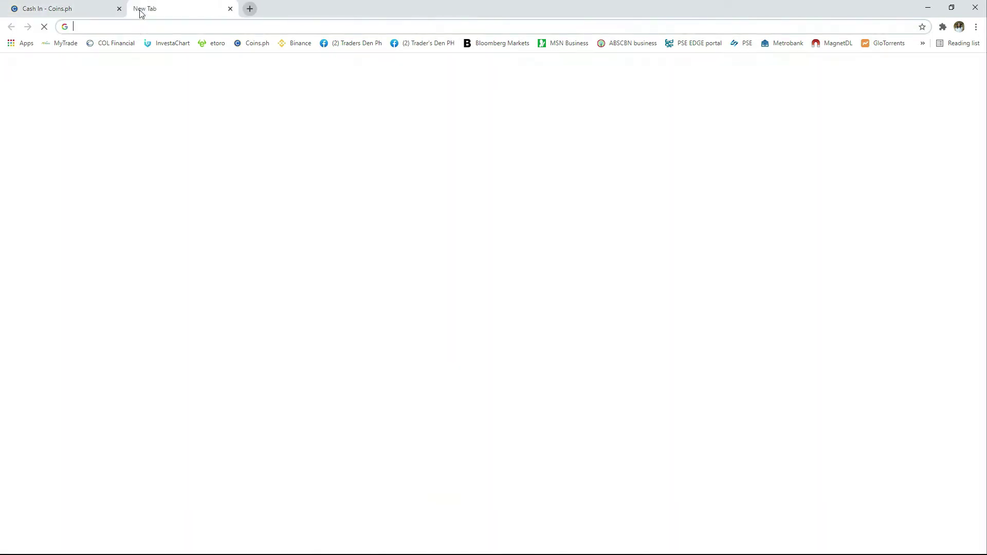
{"action": "left_click", "coordinate": [782, 43]}
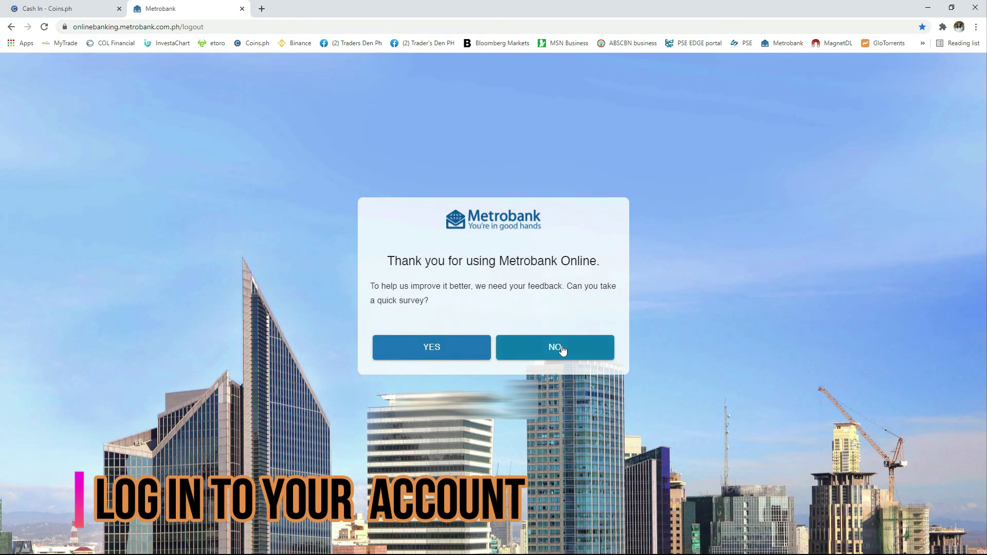
{"action": "left_click", "coordinate": [557, 347]}
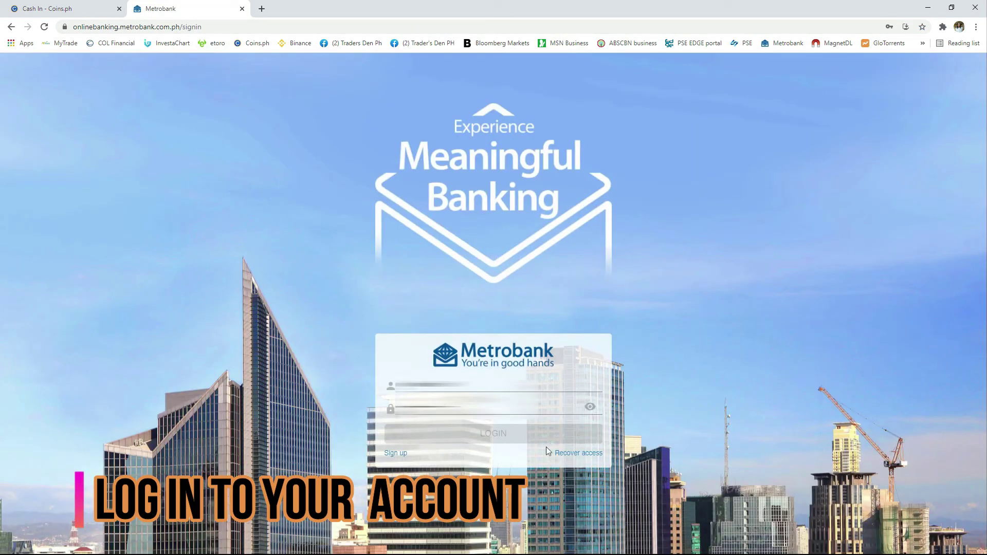
{"action": "left_click", "coordinate": [508, 436]}
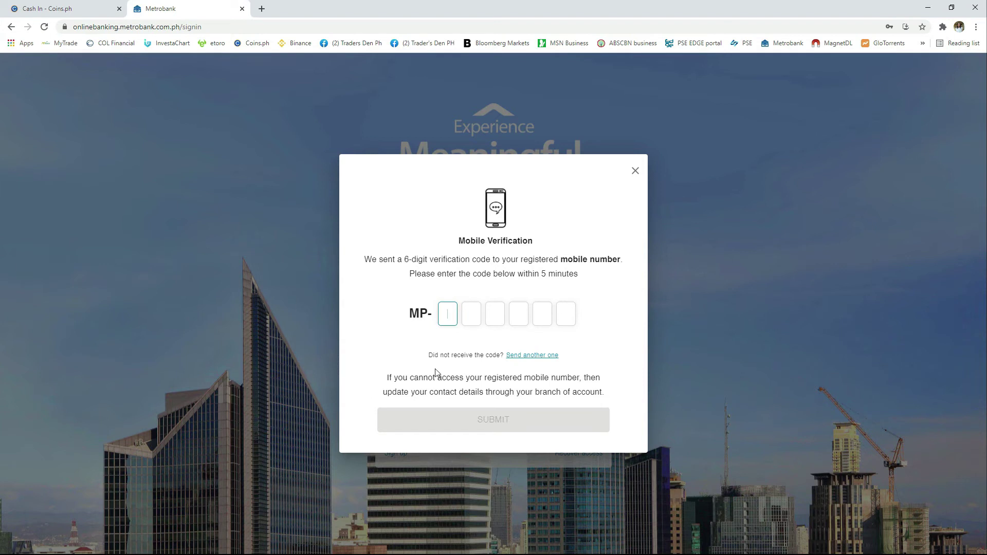
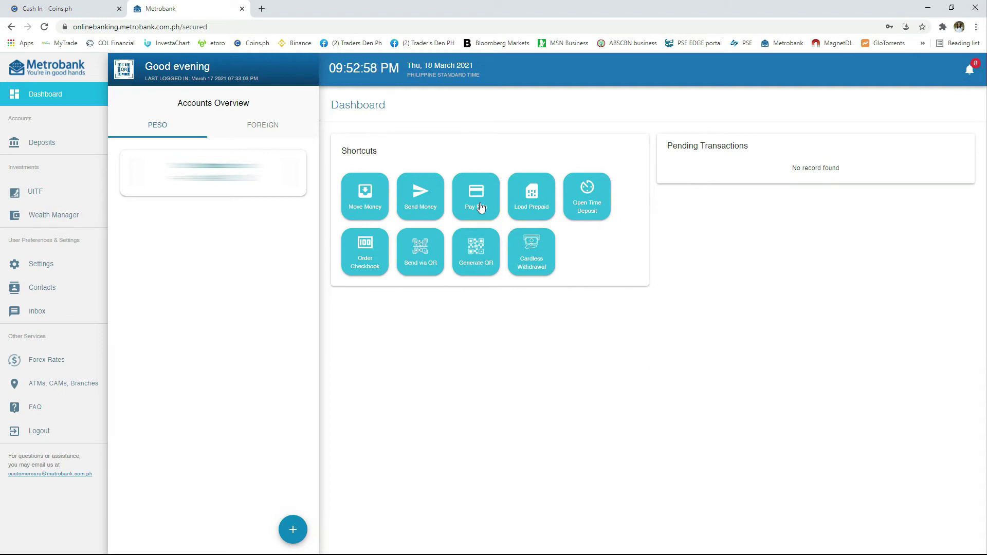
- In the Coins.ph tab, choose Metropolitan Bank and Trust Company under Online Bank Transfer
{"action": "left_click", "coordinate": [82, 8]}
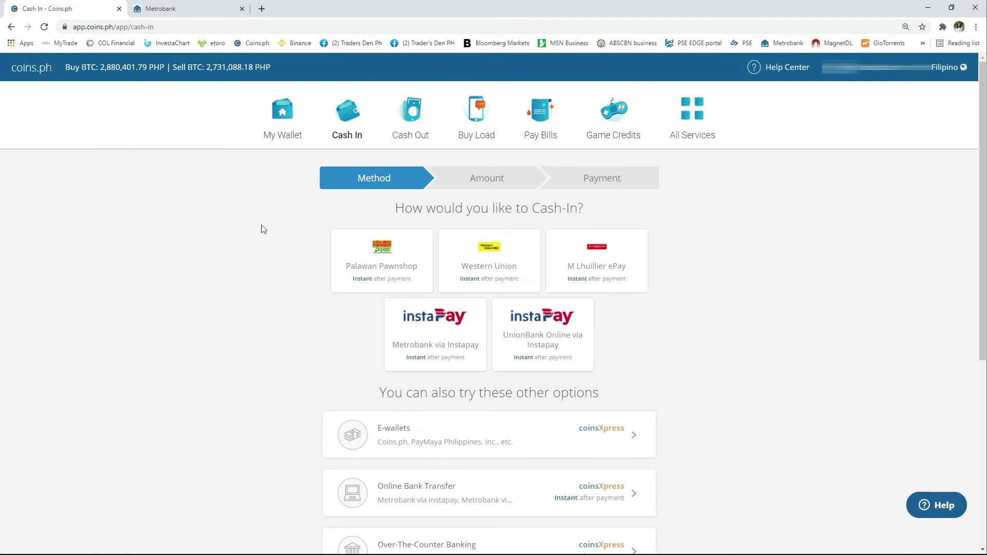
{"action": "scroll", "coordinate": [297, 306], "scroll_direction": "down", "scroll_amount": 2}
{"action": "left_click", "coordinate": [453, 260]}
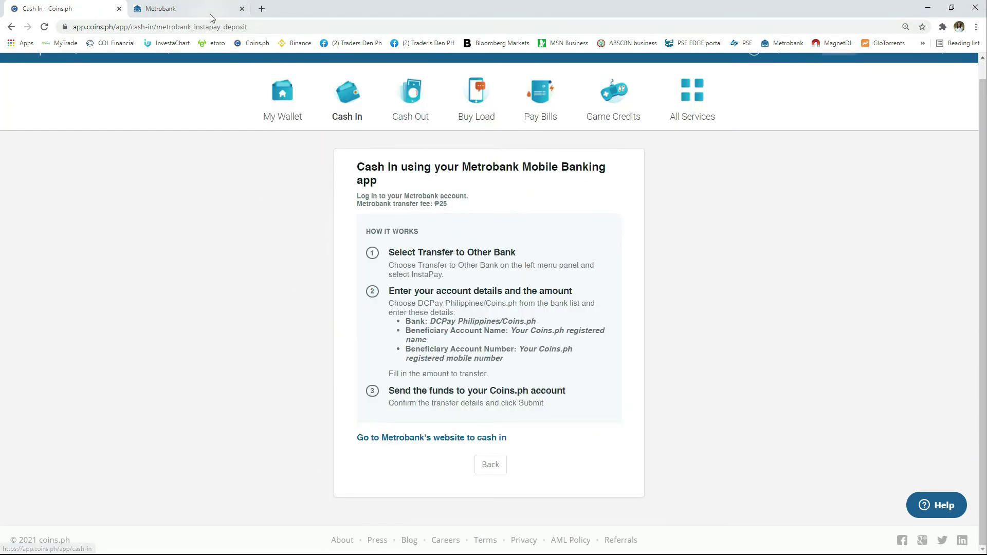
{"action": "left_click", "coordinate": [490, 464]}
{"action": "scroll", "coordinate": [499, 354], "scroll_direction": "down", "scroll_amount": 2}
{"action": "left_click", "coordinate": [488, 373]}
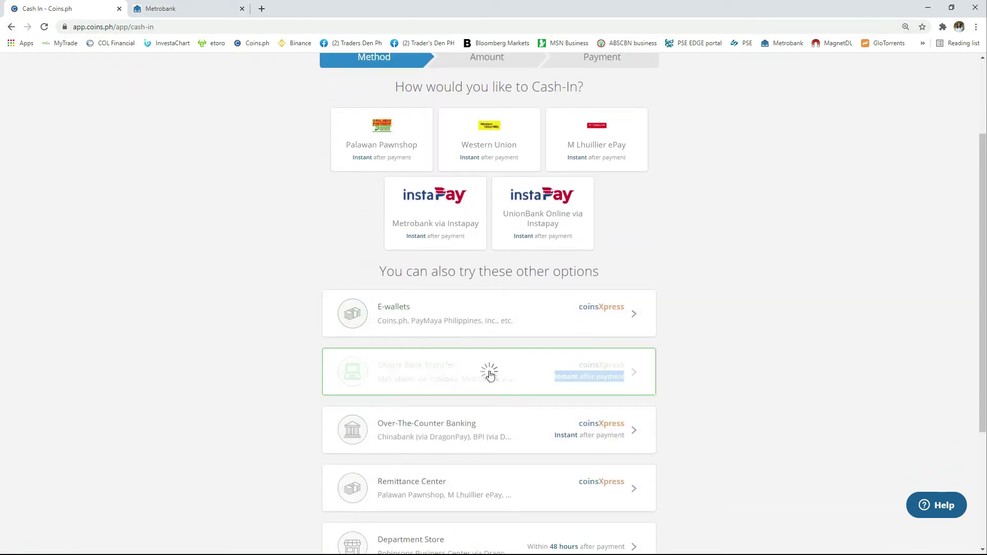
{"action": "left_click", "coordinate": [548, 452]}
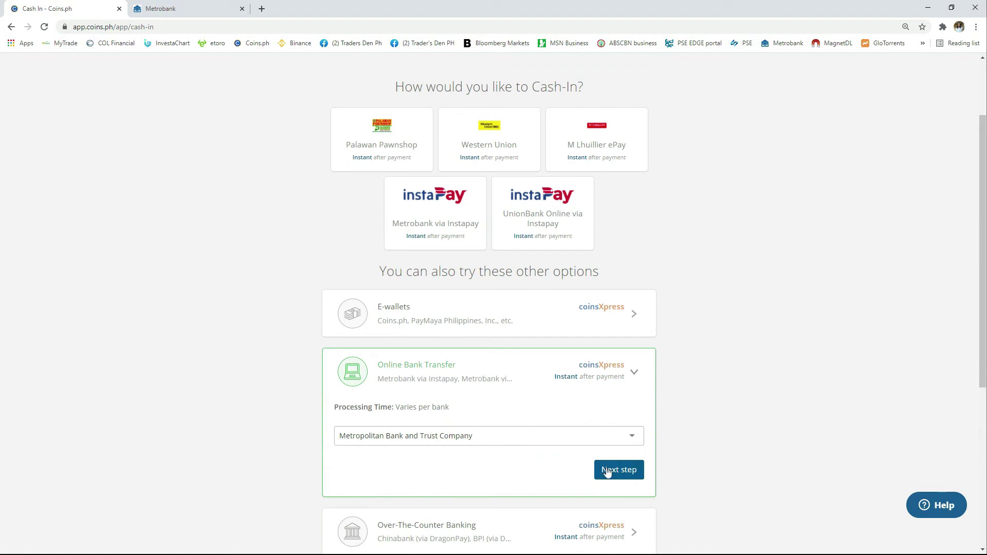
- Continue to the InstaPay instructions and select the bank name DCPay Philippines/Coins.ph
{"action": "left_click", "coordinate": [607, 469]}
{"action": "scroll", "coordinate": [500, 366], "scroll_direction": "down", "scroll_amount": 3}
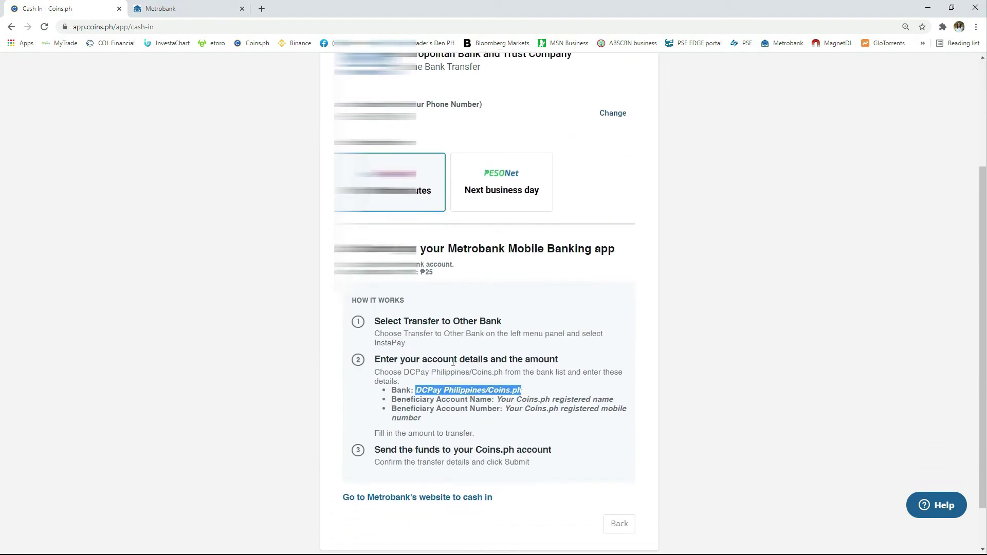
{"action": "left_click", "coordinate": [725, 362]}
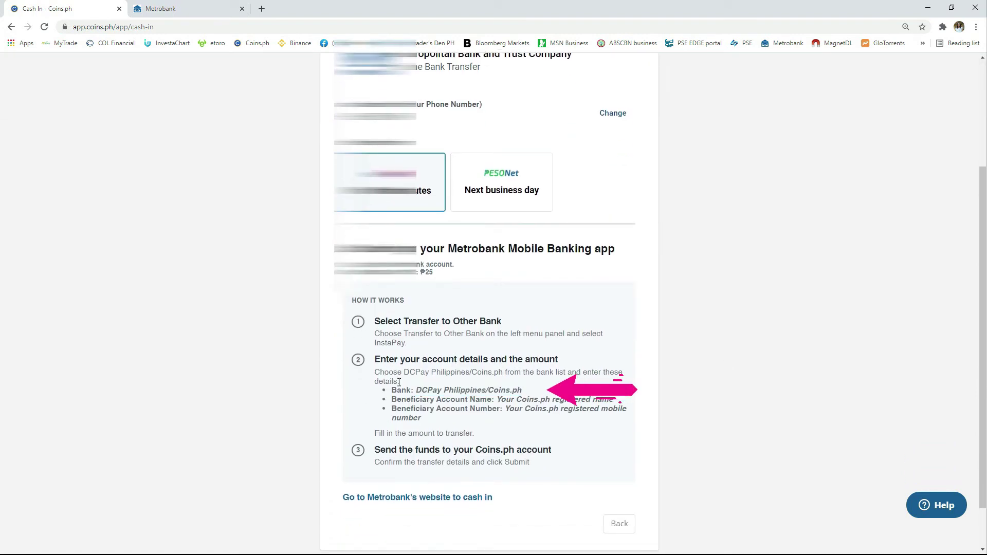
{"action": "left_click_drag", "start_coordinate": [374, 359], "coordinate": [563, 433]}
{"action": "left_click", "coordinate": [433, 394]}
{"action": "left_click_drag", "start_coordinate": [417, 388], "coordinate": [522, 390]}
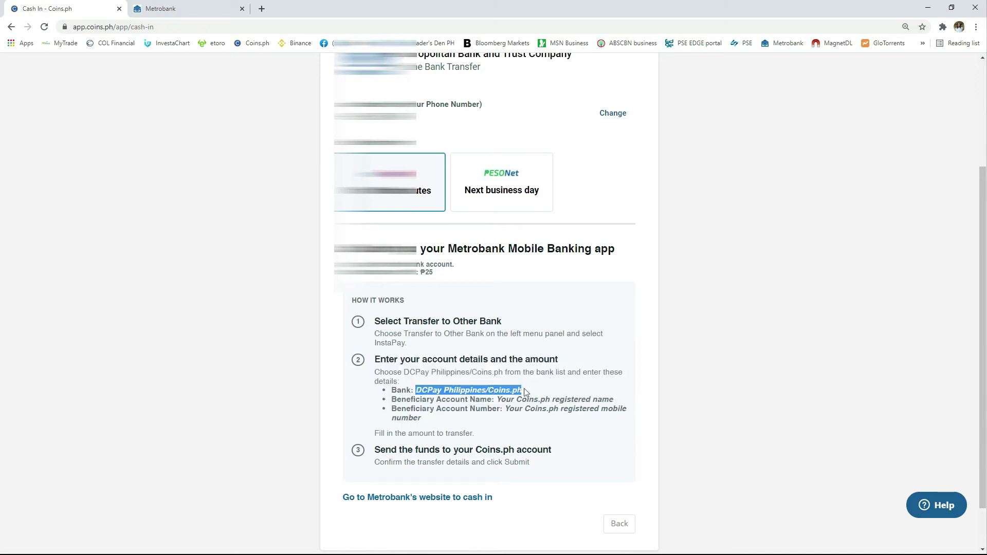
- Start a Send Money transfer in Metrobank and set the amount to 500.00
{"action": "left_click", "coordinate": [179, 5]}
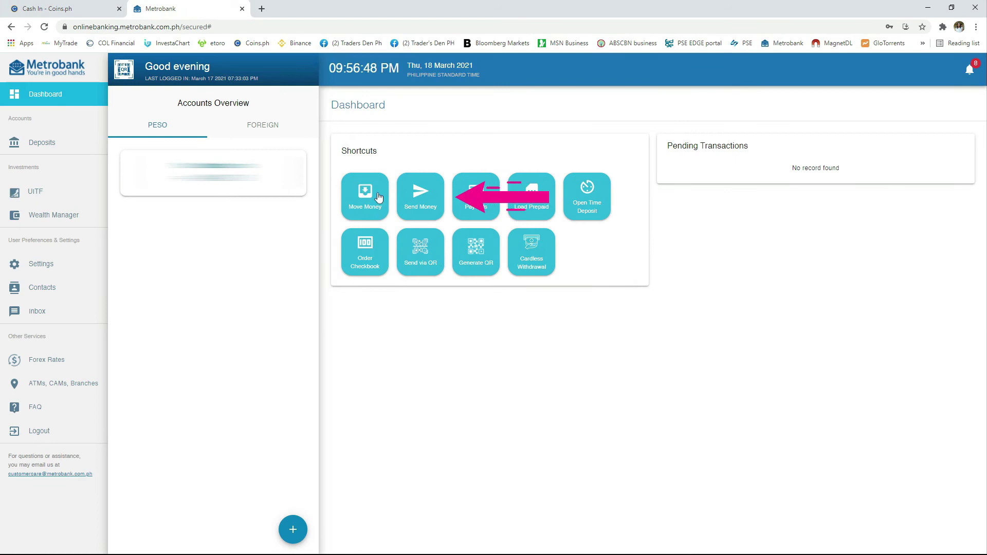
{"action": "left_click", "coordinate": [419, 197]}
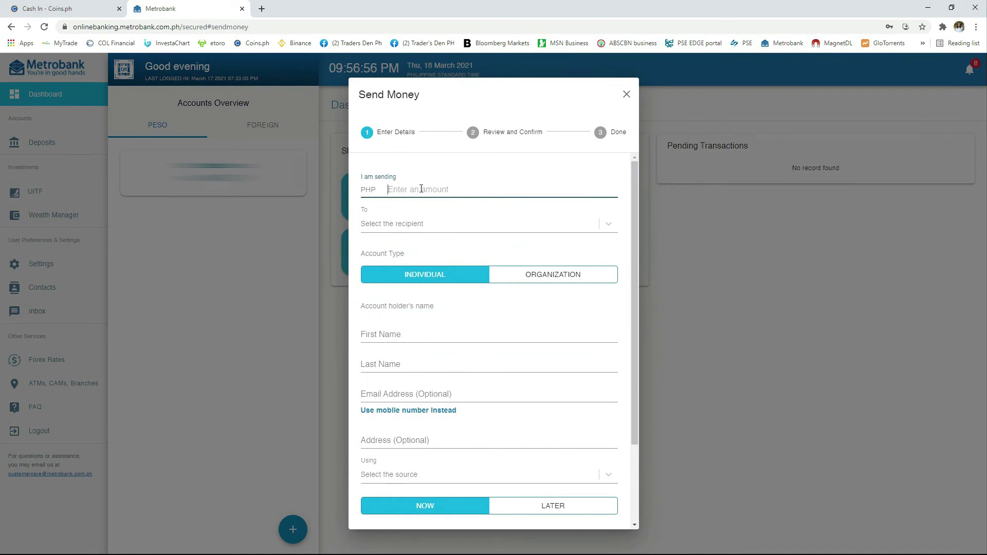
{"action": "left_click", "coordinate": [421, 189]}
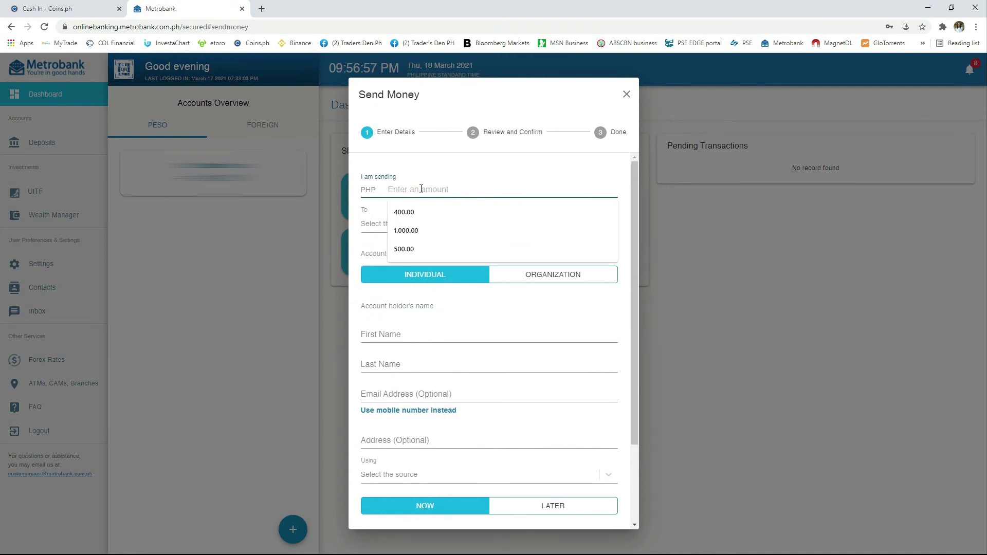
{"action": "left_click", "coordinate": [411, 249]}
- Open the recipient bank list and scroll toward DCPAY PHILIPPINES
{"action": "left_click", "coordinate": [415, 224]}
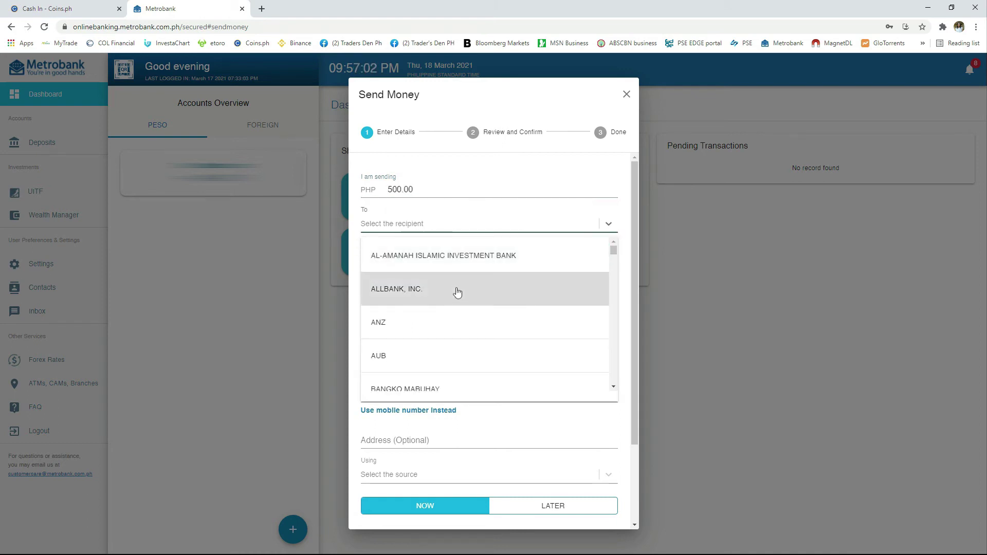
{"action": "scroll", "coordinate": [457, 293], "scroll_direction": "down", "scroll_amount": 2}
{"action": "scroll", "coordinate": [457, 297], "scroll_direction": "down", "scroll_amount": 2}
{"action": "scroll", "coordinate": [457, 298], "scroll_direction": "down", "scroll_amount": 1}
{"action": "scroll", "coordinate": [458, 298], "scroll_direction": "down", "scroll_amount": 2}
{"action": "scroll", "coordinate": [457, 299], "scroll_direction": "down", "scroll_amount": 2}
{"action": "scroll", "coordinate": [457, 298], "scroll_direction": "down", "scroll_amount": 1}
{"action": "scroll", "coordinate": [458, 298], "scroll_direction": "down", "scroll_amount": 2}
{"action": "scroll", "coordinate": [457, 298], "scroll_direction": "down", "scroll_amount": 1}
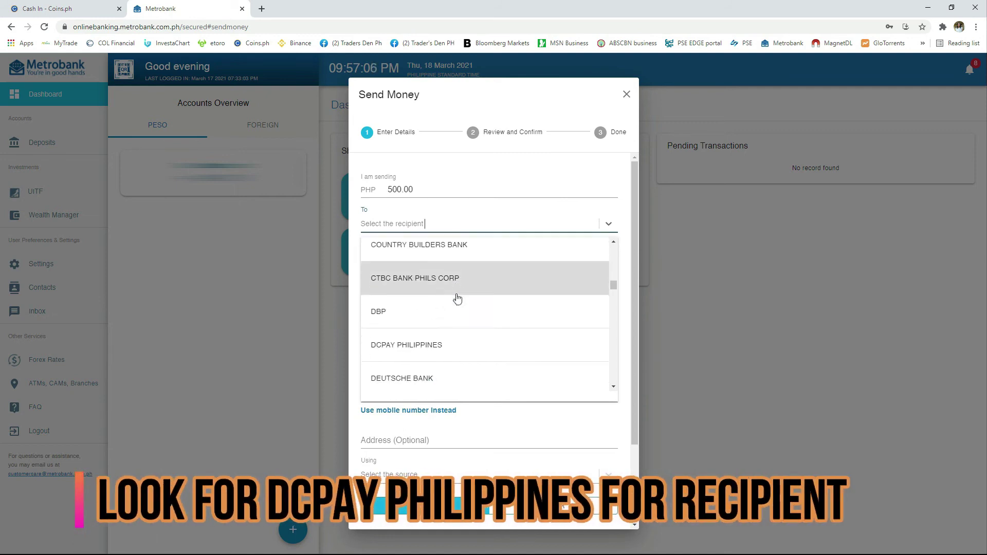
{"action": "scroll", "coordinate": [441, 303], "scroll_direction": "down", "scroll_amount": 1}
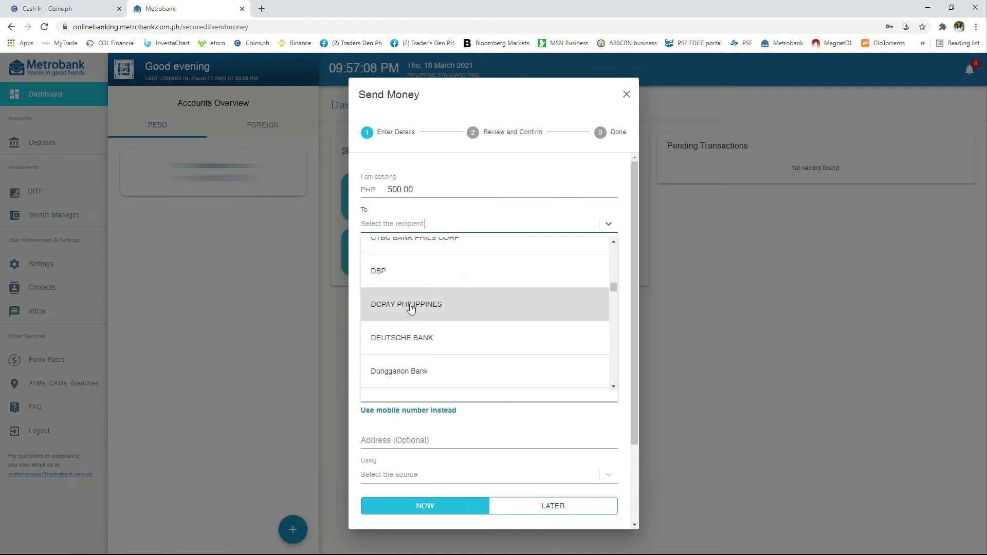
- Choose DCPAY PHILIPPINES and enter the saved account number, individual account type and holder's first and last name
{"action": "left_click", "coordinate": [411, 306]}
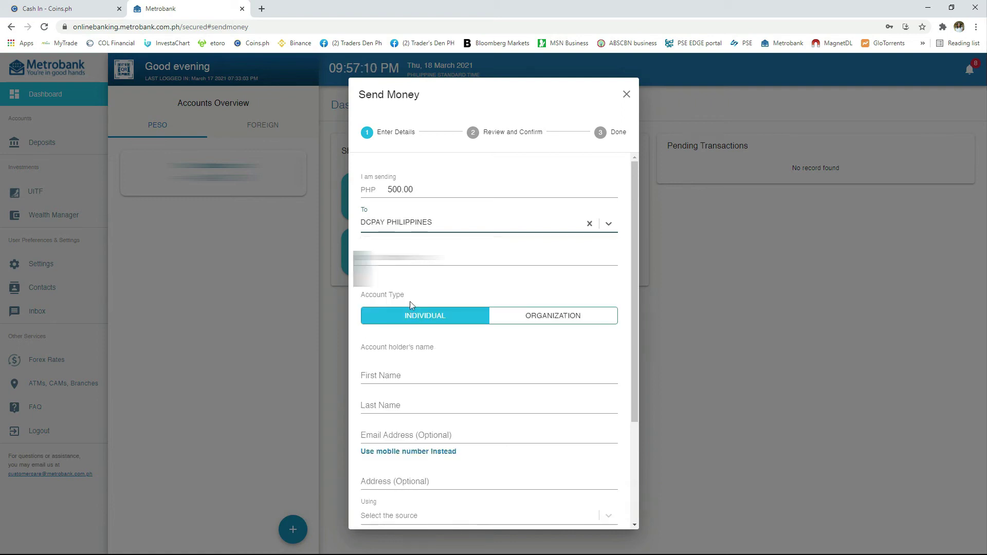
{"action": "left_click", "coordinate": [411, 257]}
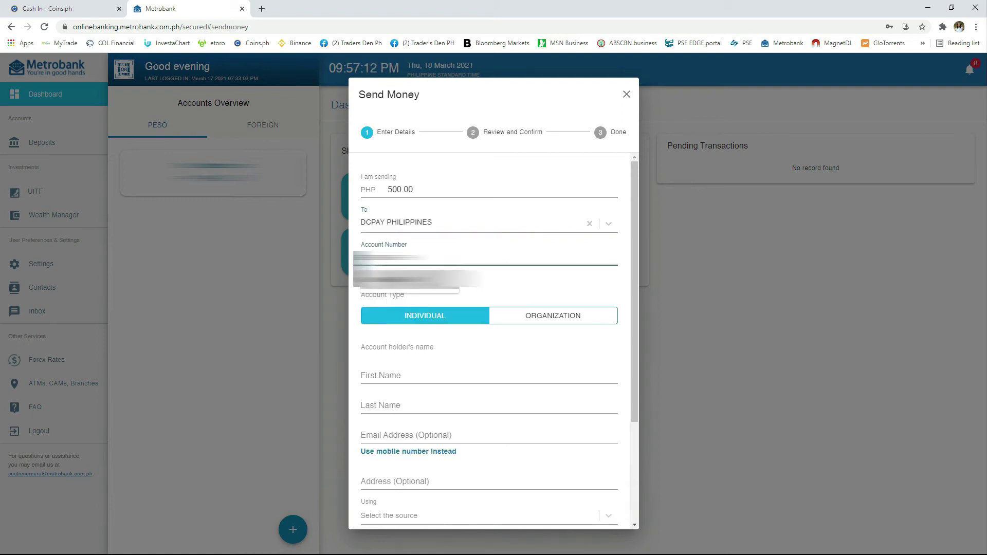
{"action": "left_click", "coordinate": [396, 280]}
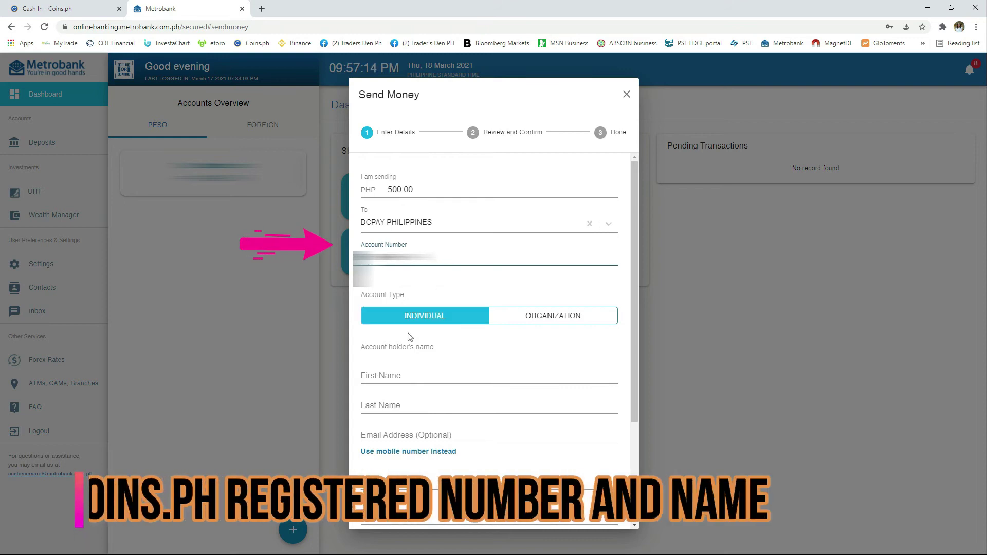
{"action": "left_click", "coordinate": [402, 375]}
{"action": "left_click", "coordinate": [422, 315]}
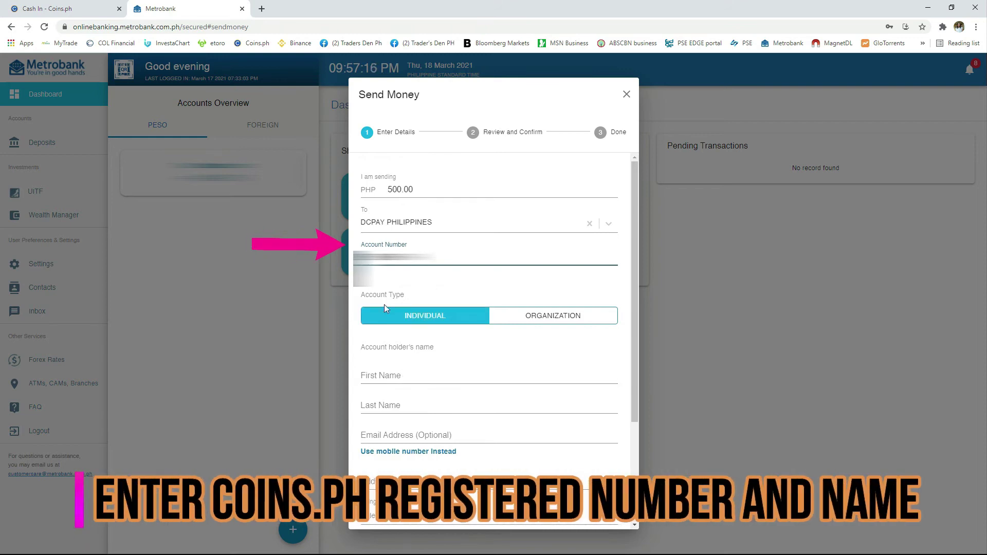
{"action": "left_click", "coordinate": [401, 376]}
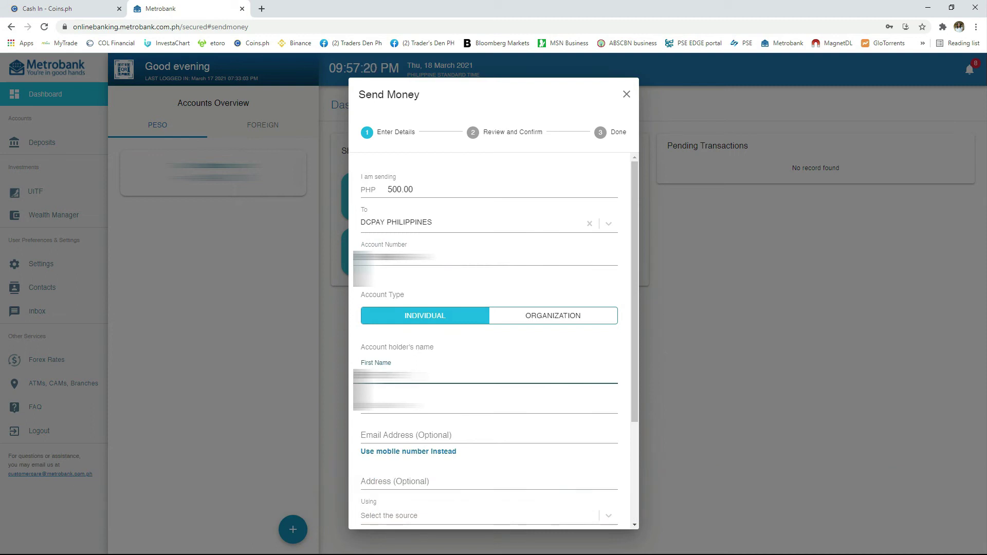
{"action": "left_click", "coordinate": [488, 406]}
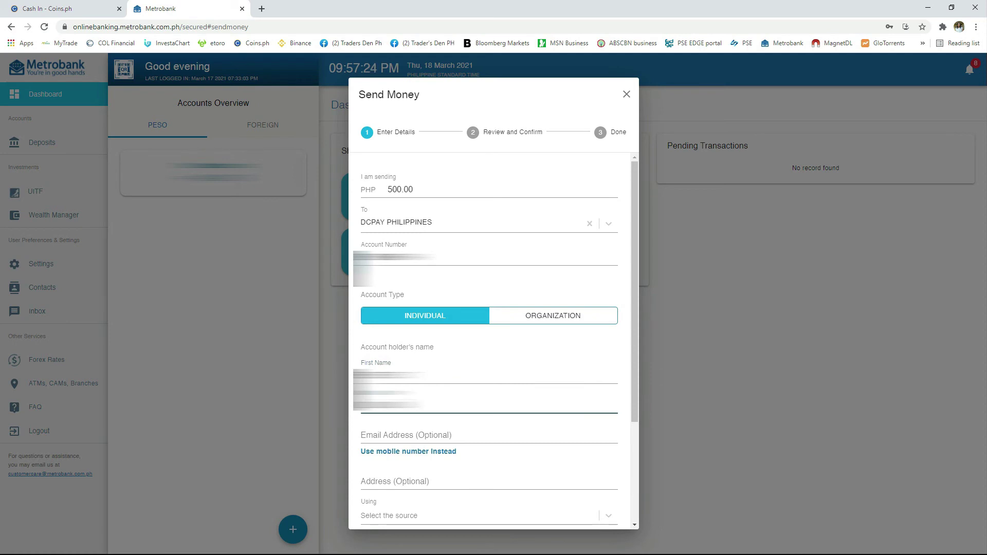
- Add the recipient's mobile number, enter purpose PERSONAL, and pay from PHP ET Savings
{"action": "left_click", "coordinate": [447, 452]}
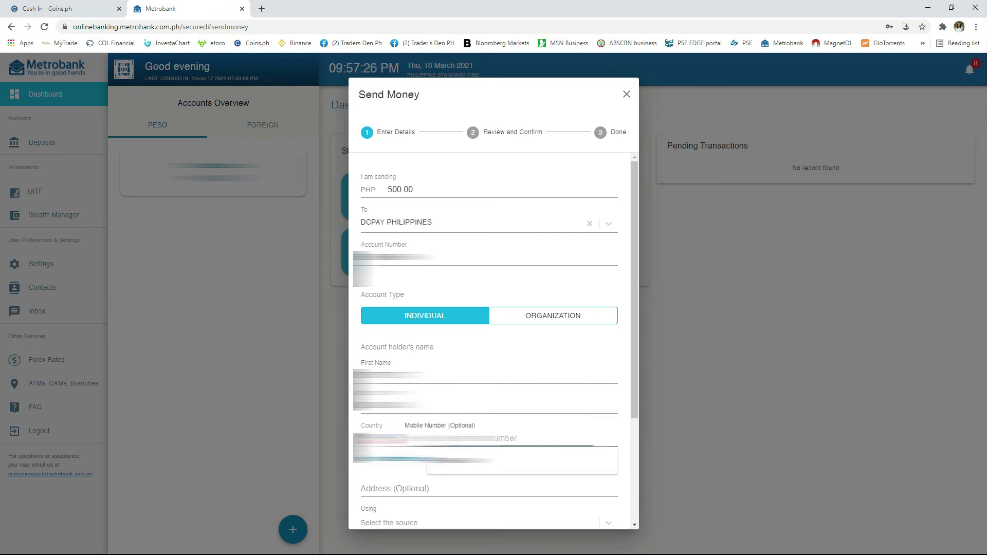
{"action": "scroll", "coordinate": [432, 462], "scroll_direction": "down", "scroll_amount": 3}
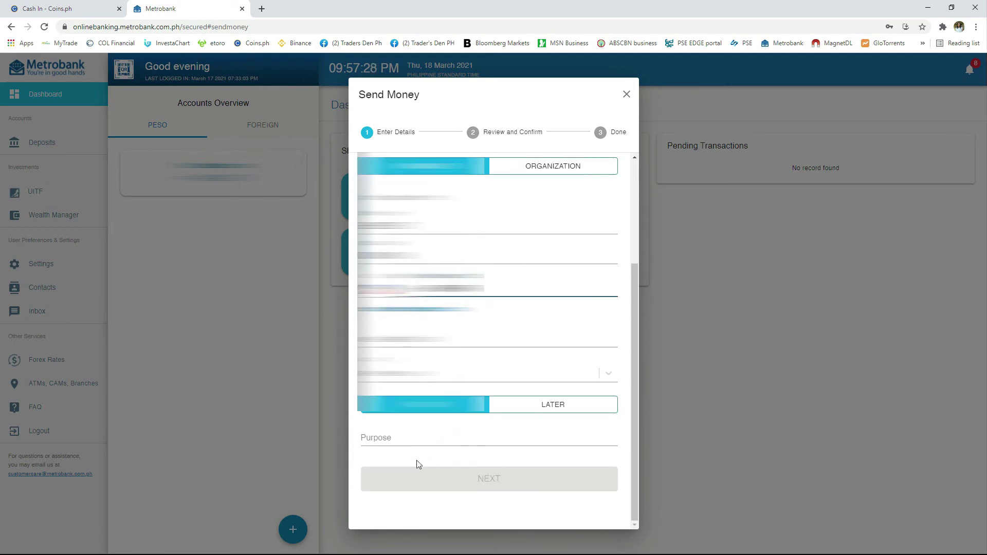
{"action": "left_click", "coordinate": [417, 438]}
{"action": "type", "text": "PE"}
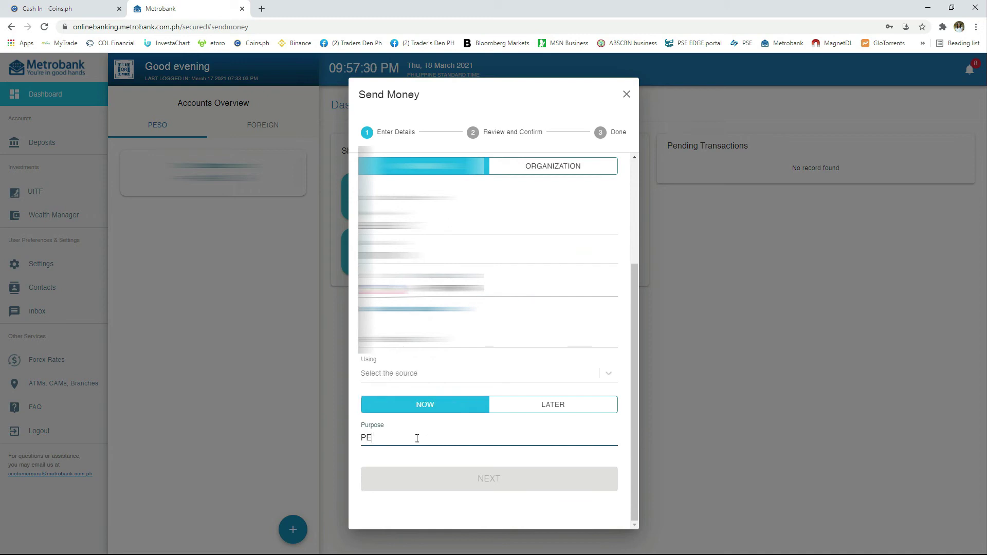
{"action": "type", "text": "RS"}
{"action": "type", "text": "O"}
{"action": "type", "text": "NAL"}
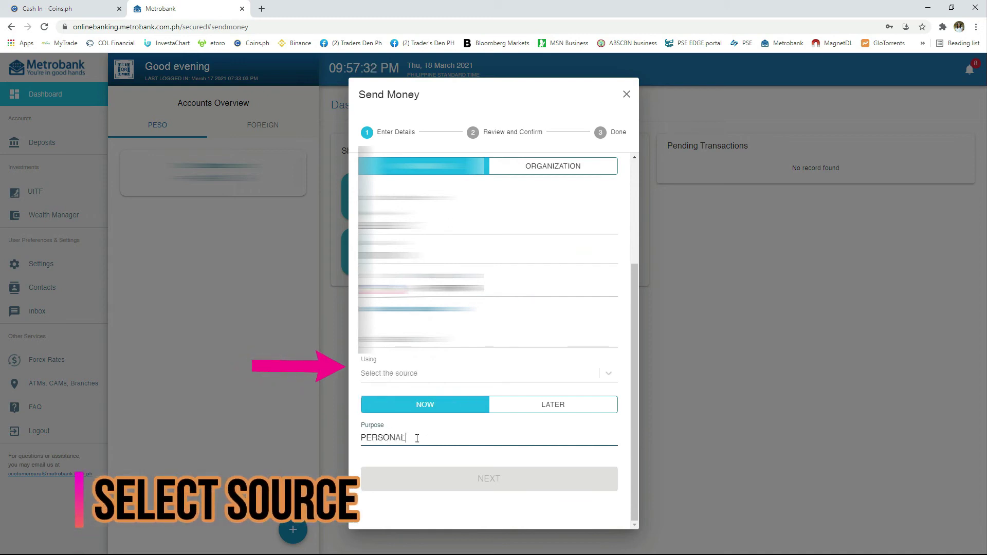
{"action": "left_click", "coordinate": [426, 365]}
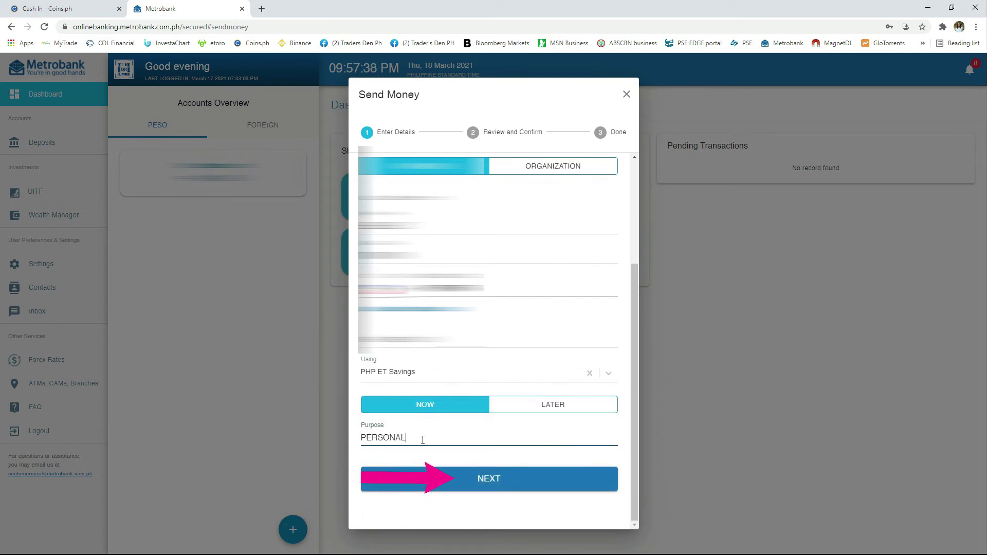
{"action": "scroll", "coordinate": [439, 453], "scroll_direction": "up", "scroll_amount": 2}
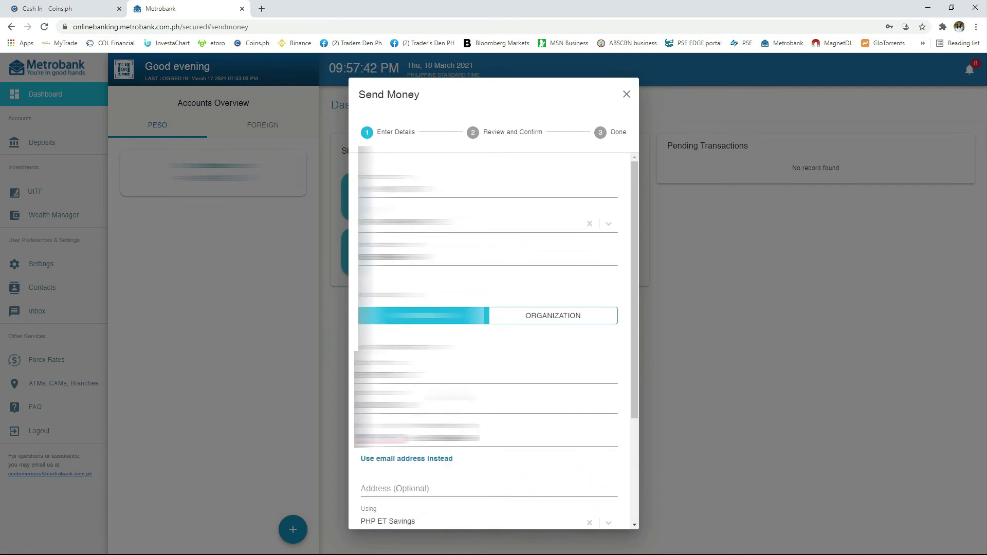
{"action": "scroll", "coordinate": [472, 460], "scroll_direction": "down", "scroll_amount": 2}
{"action": "scroll", "coordinate": [472, 460], "scroll_direction": "down", "scroll_amount": 1}
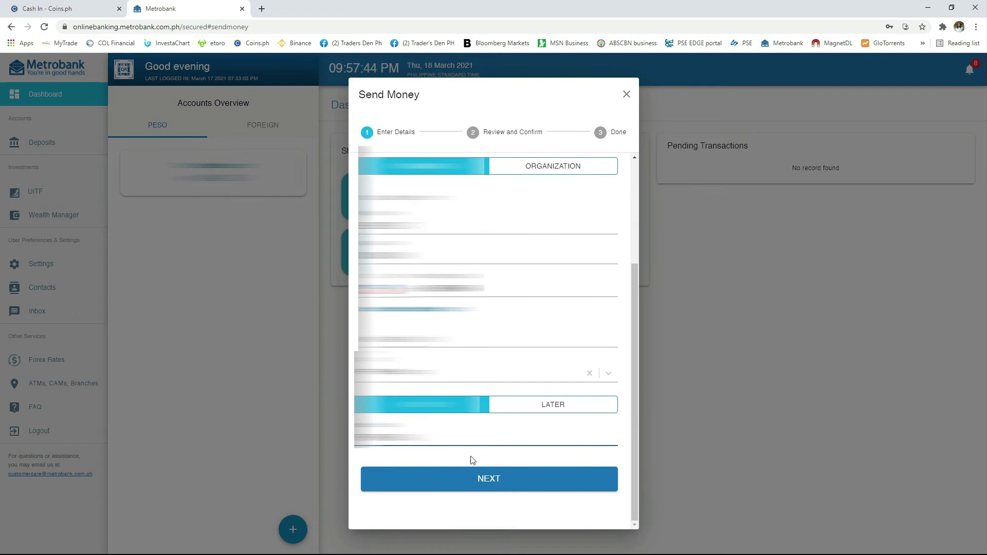
- Review and confirm the PHP 500.00 InstaPay transfer, then authorise it with the six-digit passcode
{"action": "left_click", "coordinate": [476, 485]}
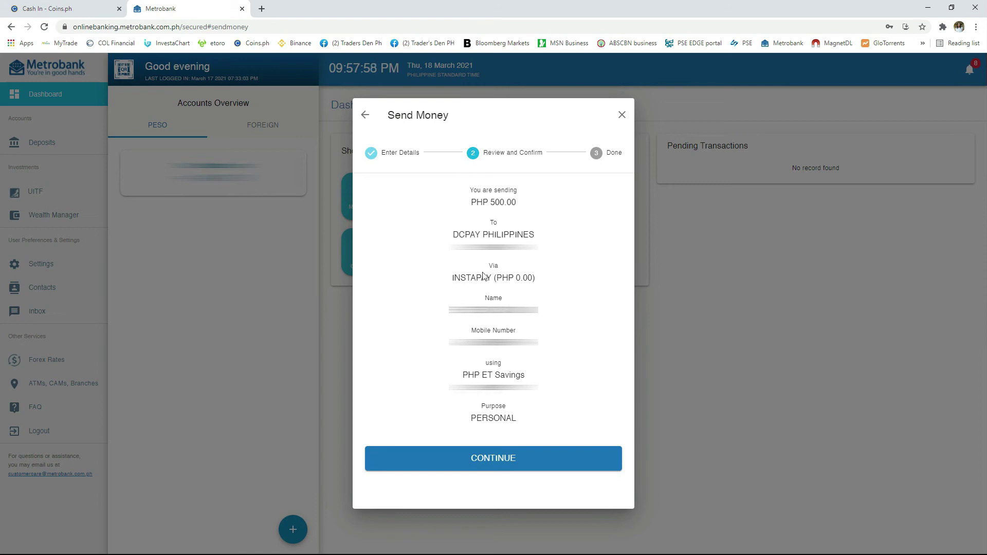
{"action": "left_click", "coordinate": [507, 458]}
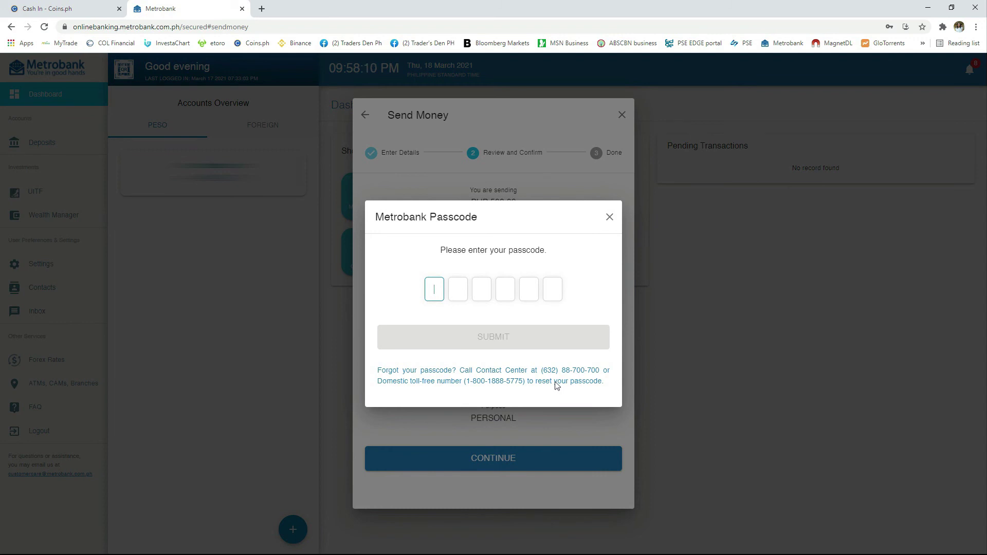
{"action": "key", "text": "BackSpace"}
{"action": "key", "text": "BackSpace"}
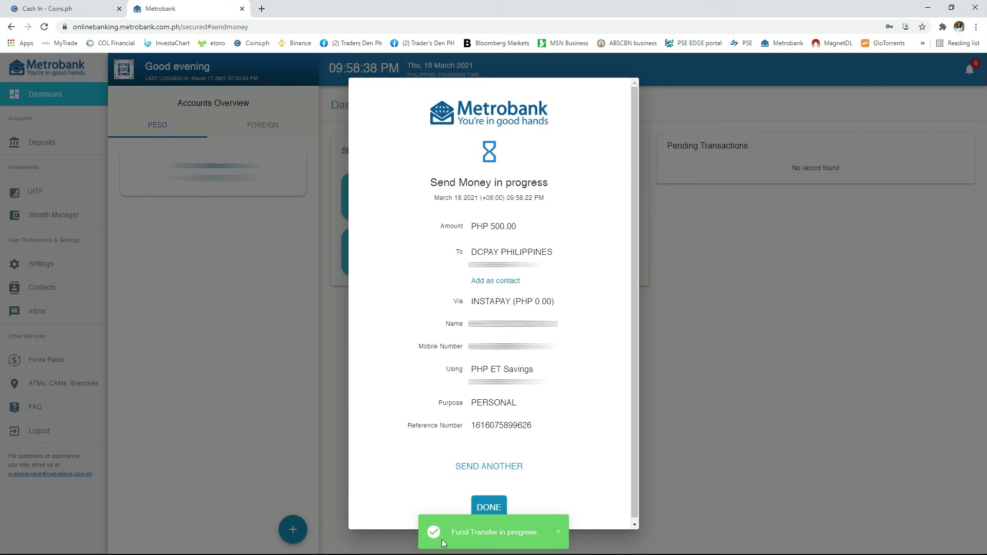
- Close the Metrobank receipt and check the Coins.ph Peso Wallet balance of 1,240.18 PHP
{"action": "left_click", "coordinate": [486, 509]}
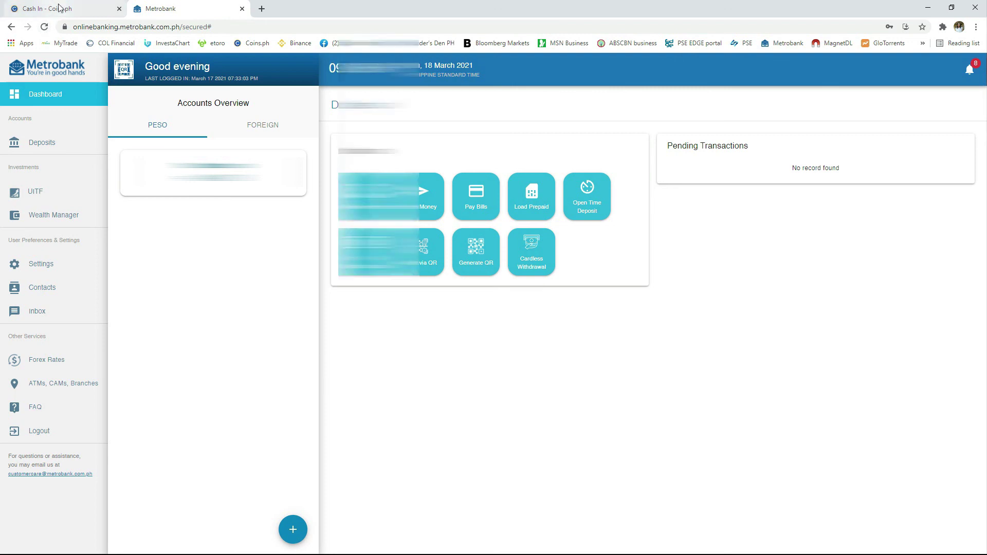
{"action": "left_click", "coordinate": [59, 8]}
{"action": "scroll", "coordinate": [112, 161], "scroll_direction": "up", "scroll_amount": 3}
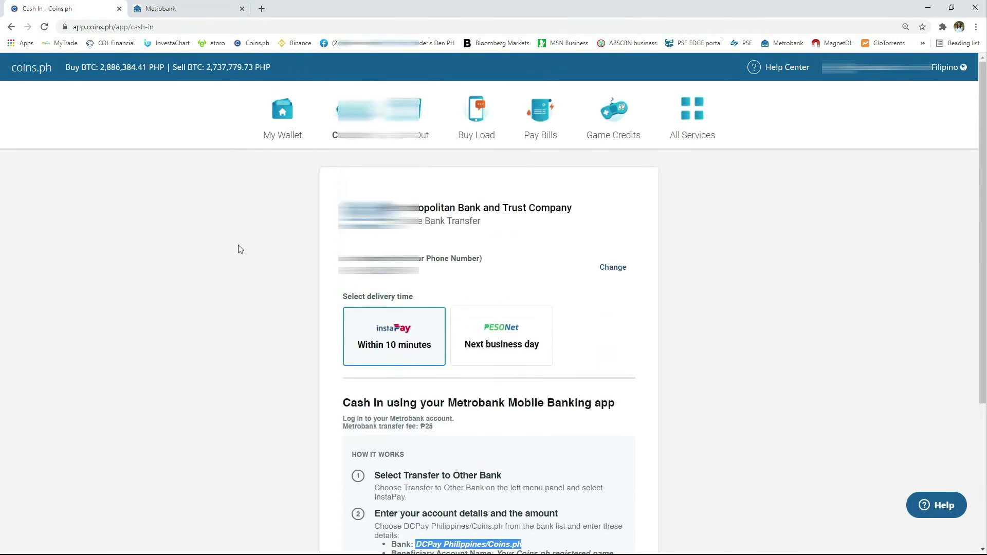
{"action": "scroll", "coordinate": [239, 243], "scroll_direction": "down", "scroll_amount": 1}
{"action": "scroll", "coordinate": [238, 243], "scroll_direction": "down", "scroll_amount": 4}
{"action": "scroll", "coordinate": [239, 242], "scroll_direction": "up", "scroll_amount": 5}
{"action": "left_click", "coordinate": [279, 125]}
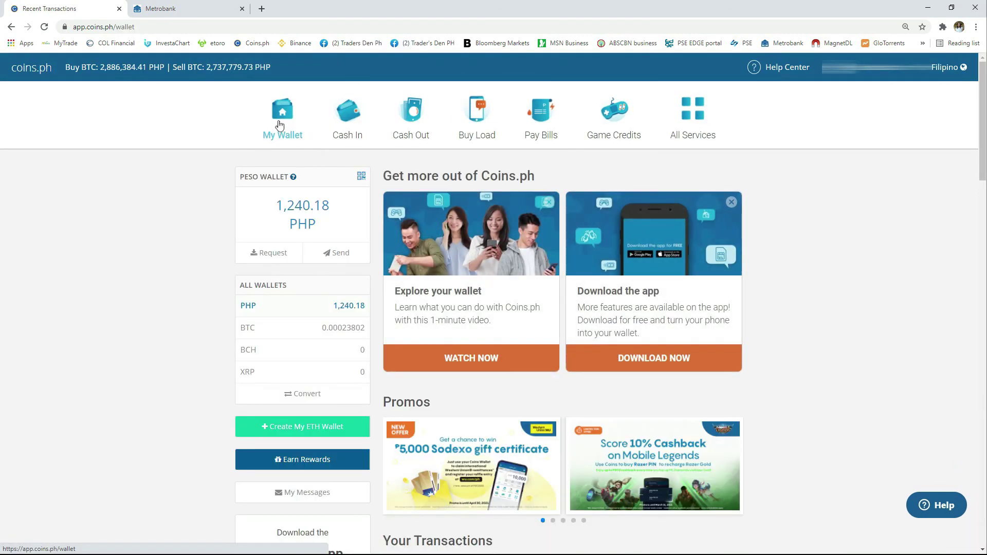
{"action": "left_click_drag", "start_coordinate": [276, 206], "coordinate": [331, 207]}
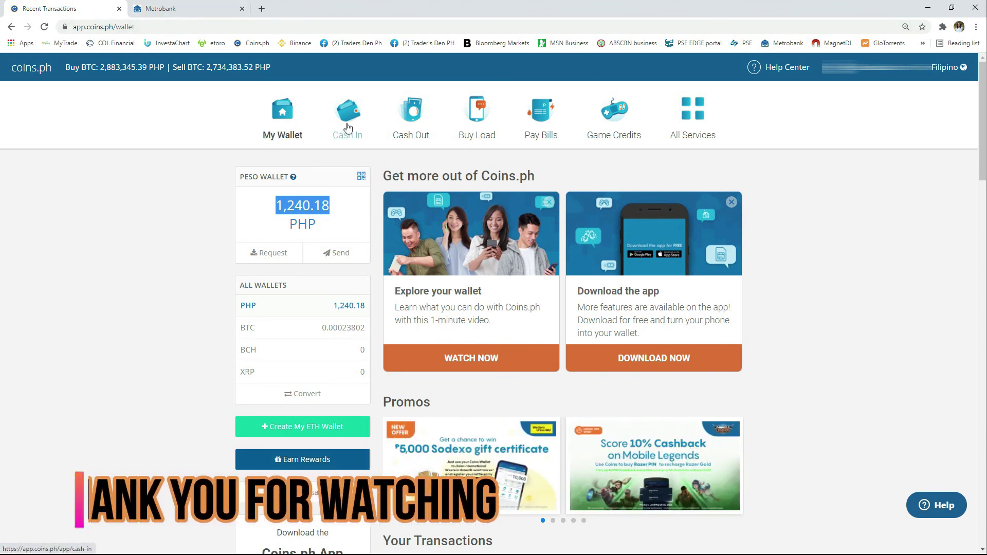
- Open Cash In and expand Online Bank Transfer to view its supported banks
{"action": "left_click", "coordinate": [348, 127]}
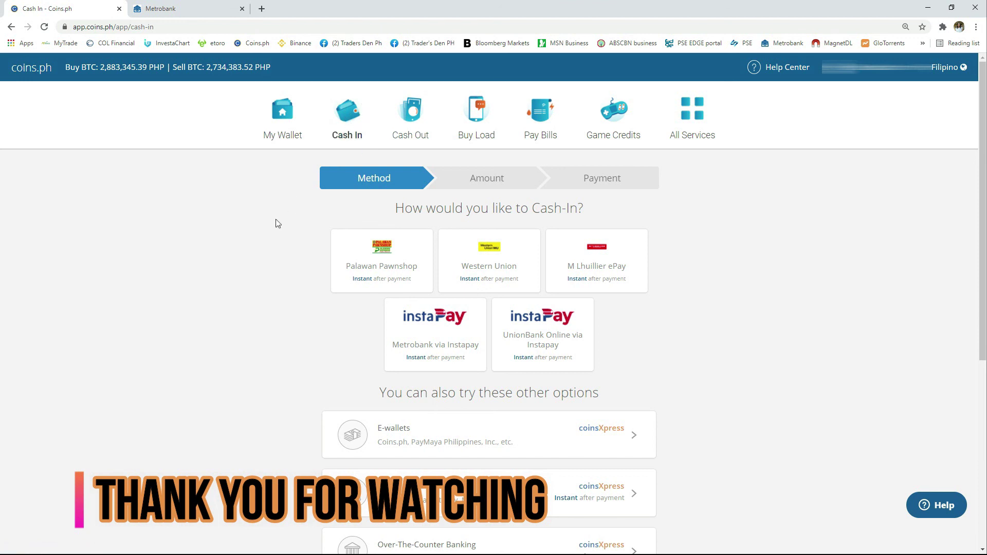
{"action": "scroll", "coordinate": [275, 220], "scroll_direction": "down", "scroll_amount": 2}
{"action": "left_click", "coordinate": [636, 392]}
{"action": "scroll", "coordinate": [574, 380], "scroll_direction": "down", "scroll_amount": 2}
{"action": "scroll", "coordinate": [531, 392], "scroll_direction": "down", "scroll_amount": 1}
{"action": "scroll", "coordinate": [532, 393], "scroll_direction": "up", "scroll_amount": 1}
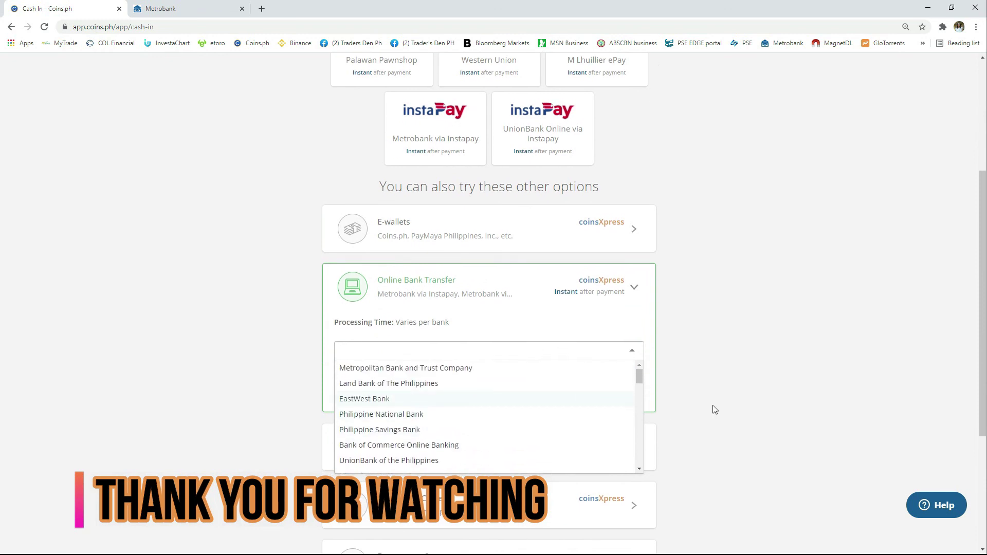
{"action": "scroll", "coordinate": [709, 401], "scroll_direction": "up", "scroll_amount": 2}
{"action": "scroll", "coordinate": [717, 355], "scroll_direction": "up", "scroll_amount": 2}
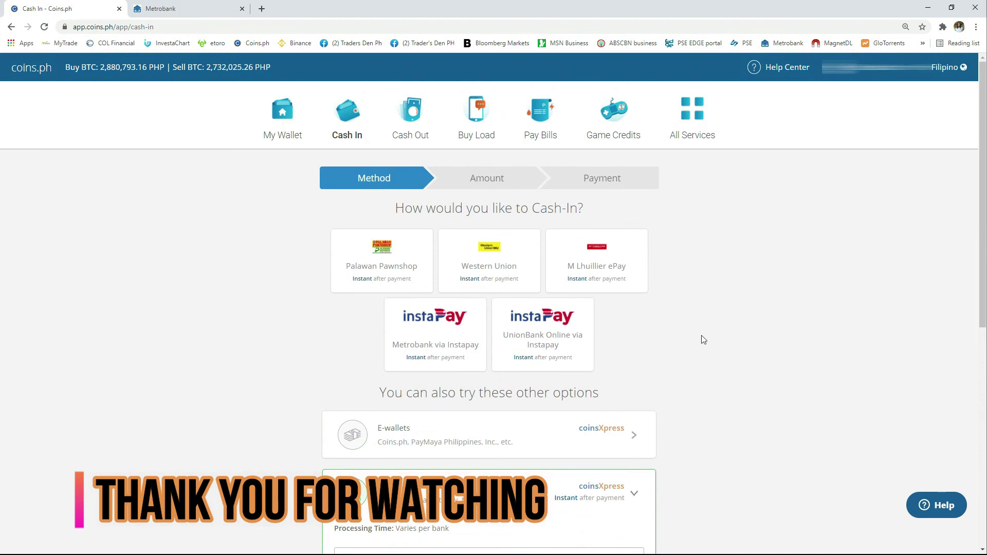
{"action": "scroll", "coordinate": [692, 343], "scroll_direction": "down", "scroll_amount": 1}
{"action": "scroll", "coordinate": [690, 344], "scroll_direction": "up", "scroll_amount": 1}
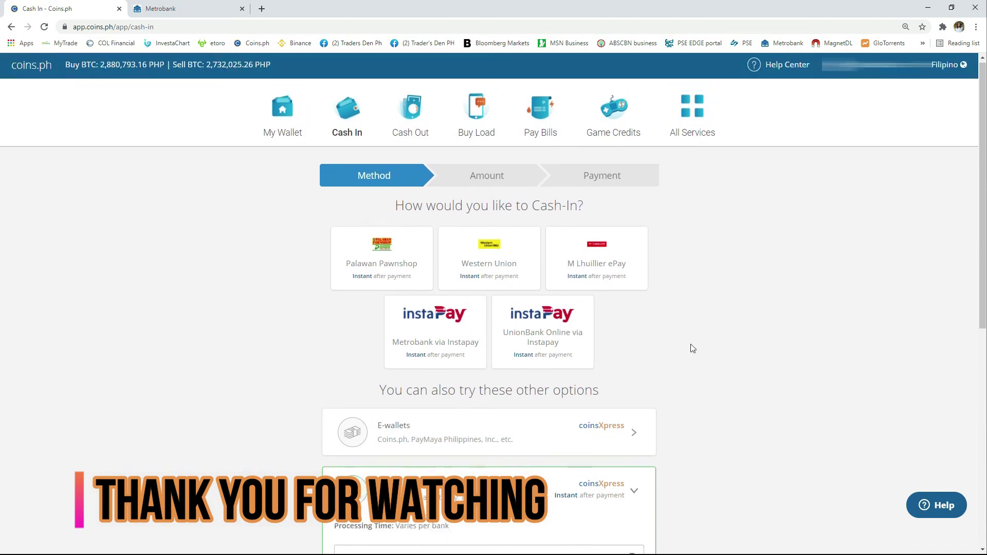